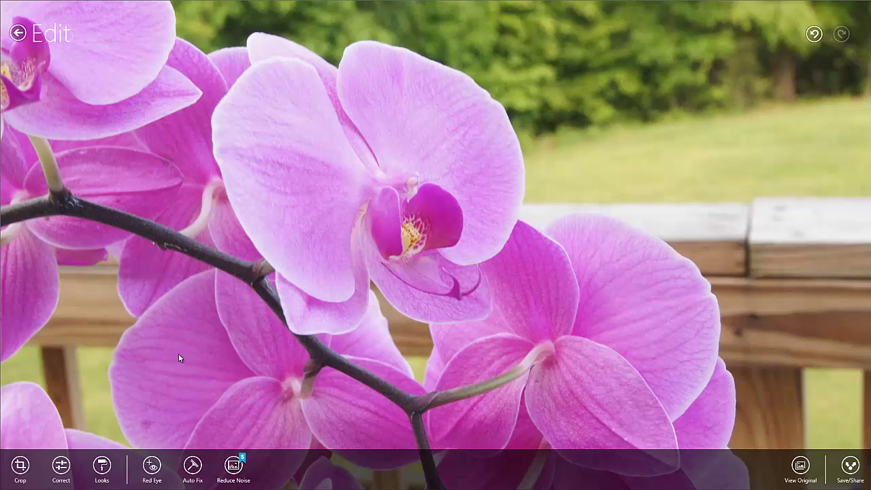
- Crop the orchid photo to the right-hand blooms and test Straighten before returning it to level
click(22, 465)
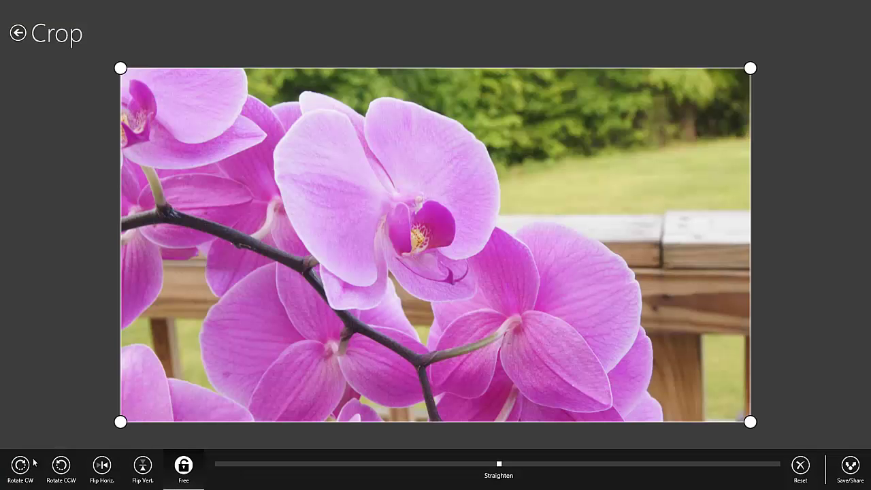
drag(118, 65, 350, 145)
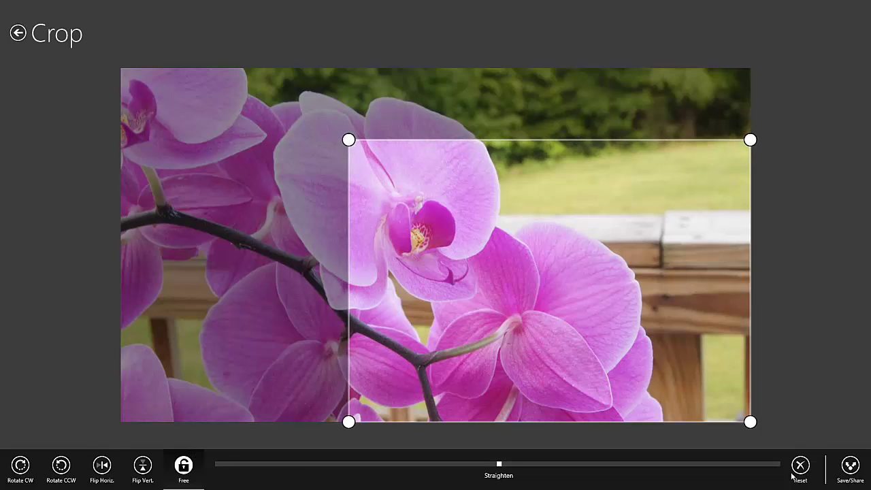
drag(499, 464, 381, 443)
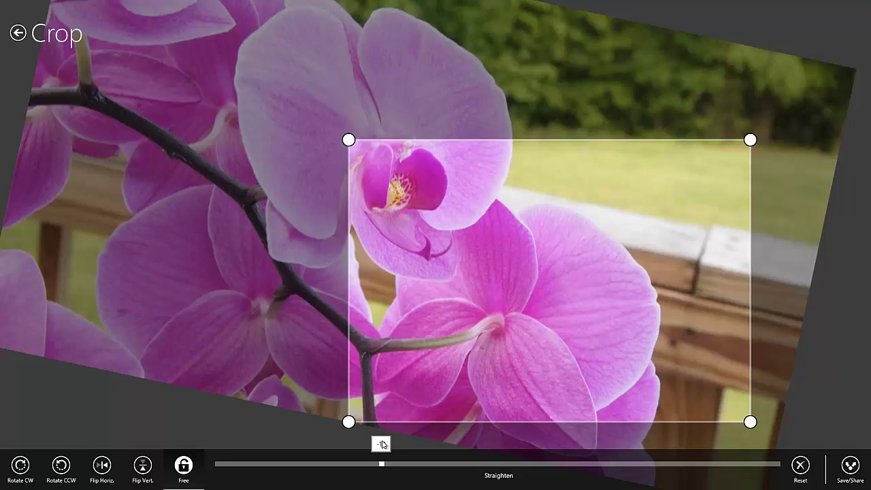
drag(381, 444, 771, 464)
drag(587, 480, 498, 453)
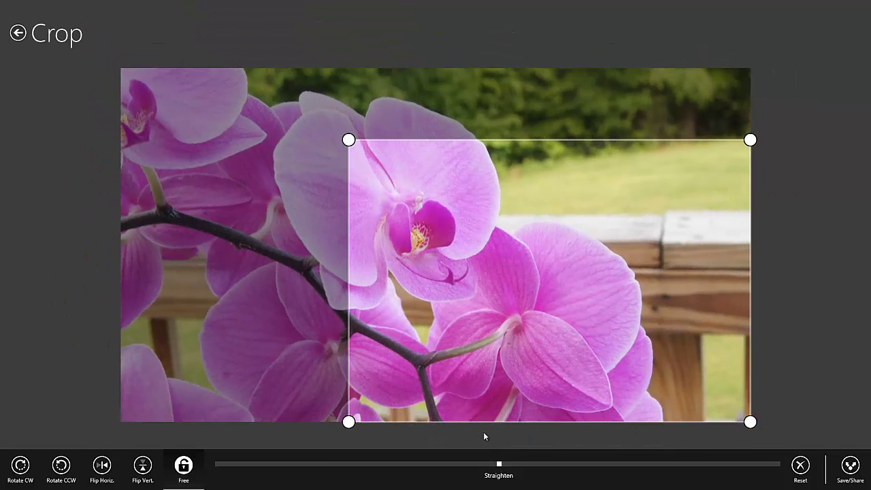
- Cycle the crop ratio through Original, 1x1, 3x5, 5x3, 10x8 and 8x10, ending on Free
click(185, 470)
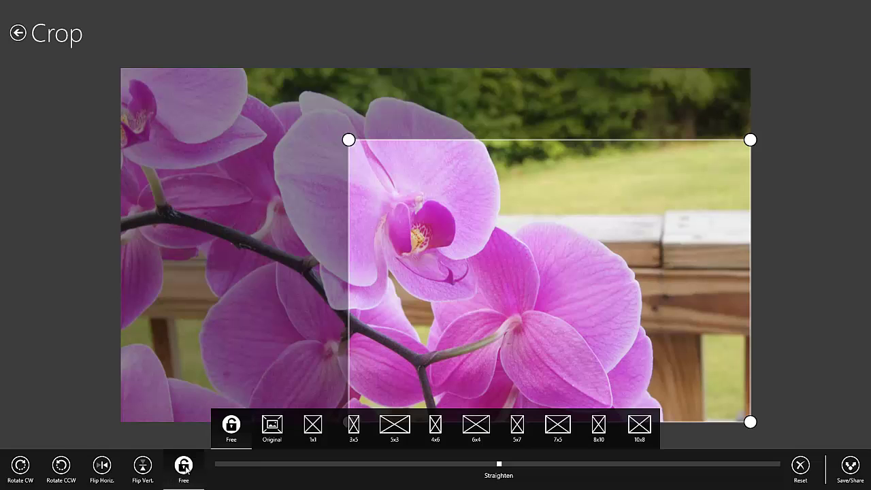
click(272, 427)
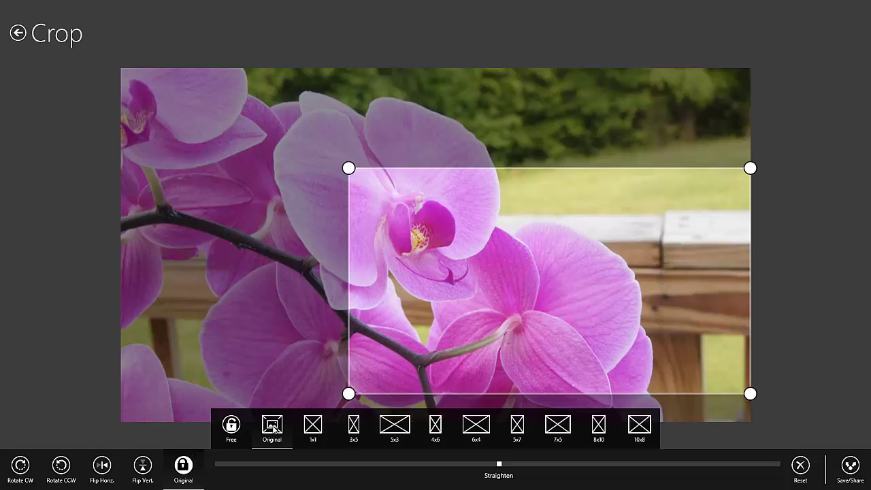
click(236, 434)
click(275, 439)
click(312, 427)
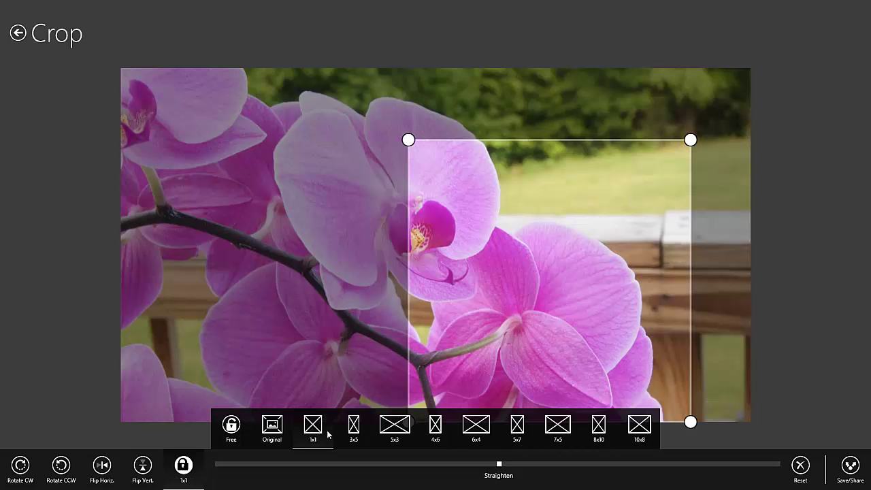
click(351, 428)
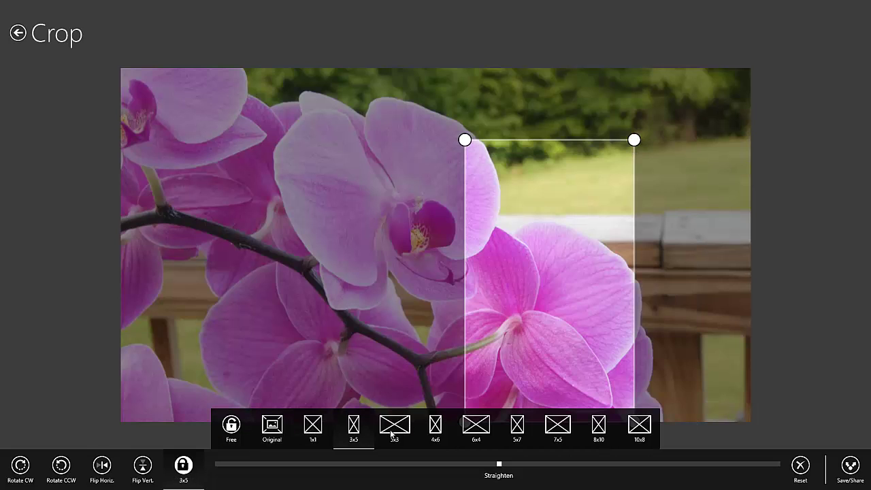
click(400, 426)
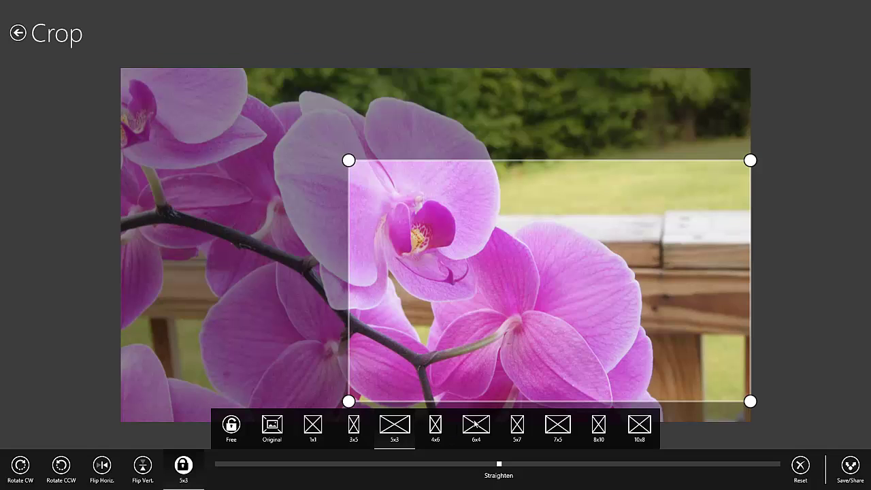
click(627, 425)
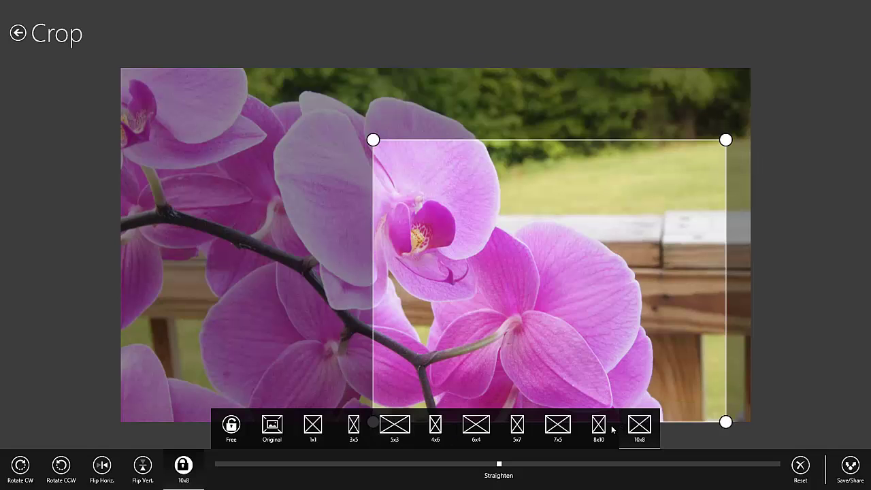
click(611, 429)
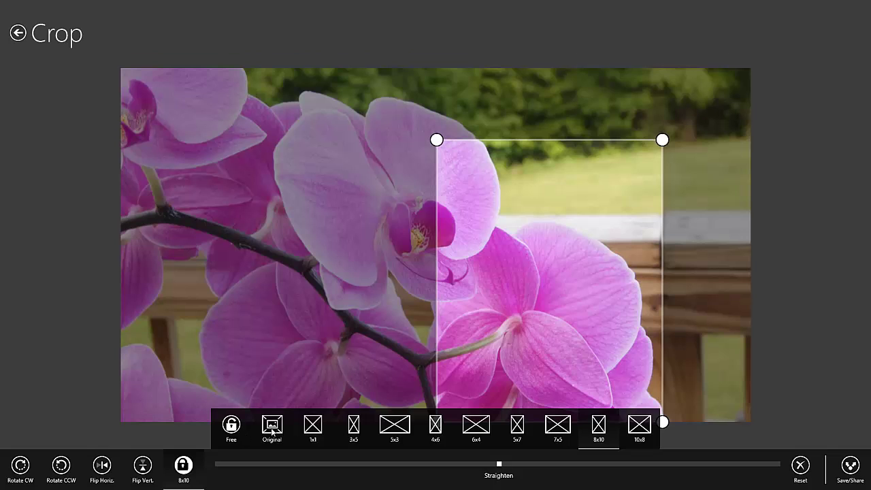
click(232, 426)
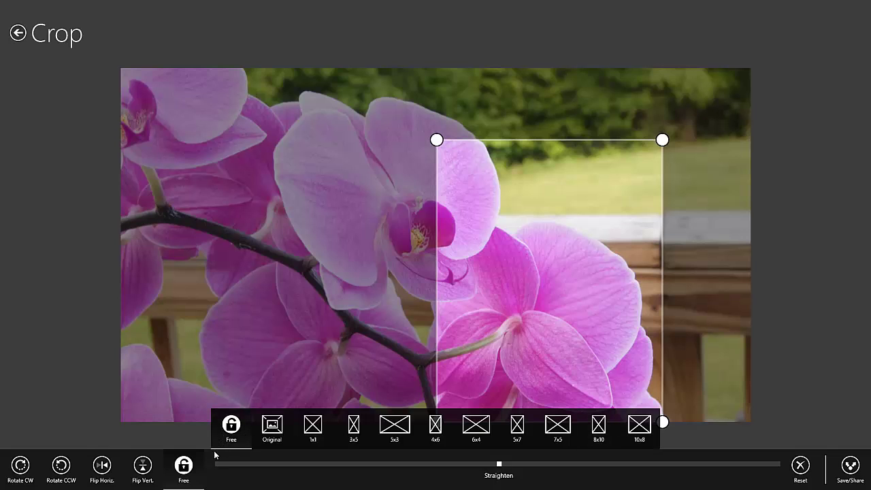
- Test vertical and horizontal flips, leaving the photo in its original orientation
click(142, 466)
click(142, 466)
click(102, 466)
click(149, 466)
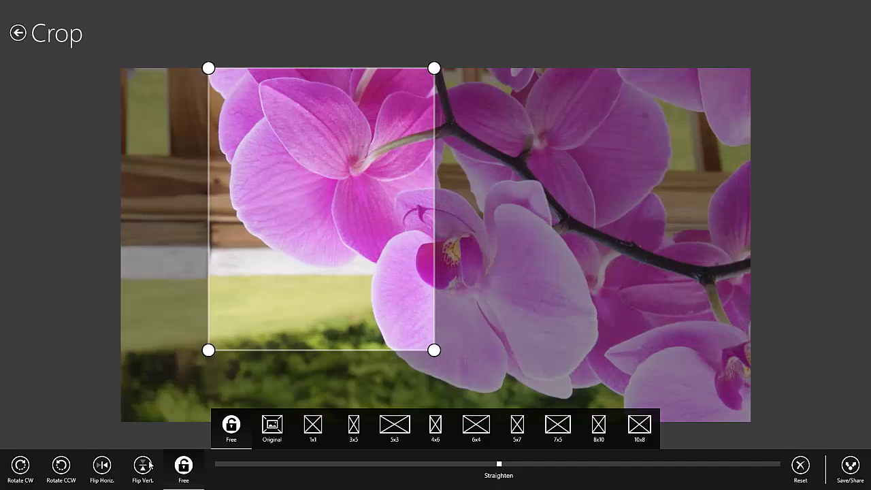
click(103, 466)
click(102, 466)
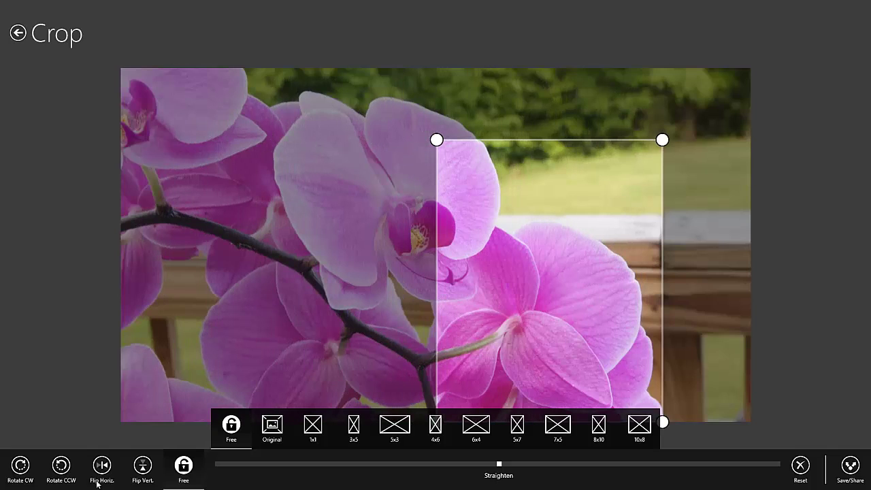
- Rotate the photo four quarter turns each way, then reset the crop to the full photo
click(62, 465)
click(62, 464)
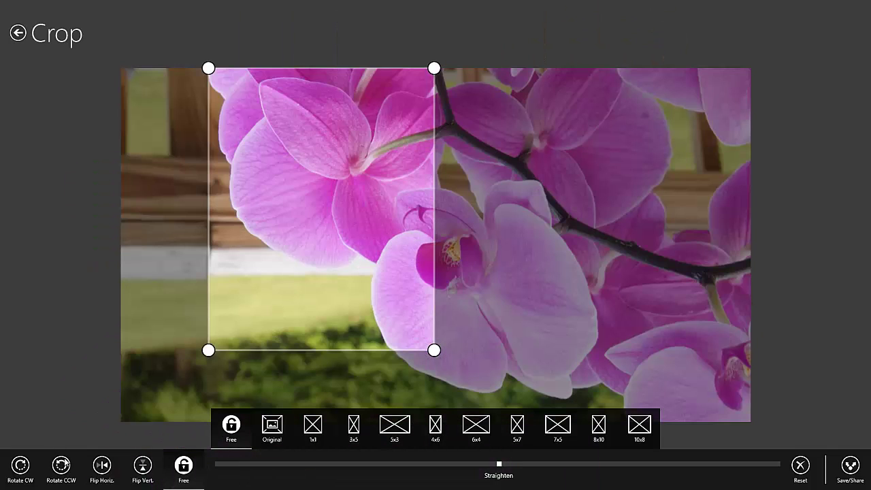
click(63, 465)
click(63, 465)
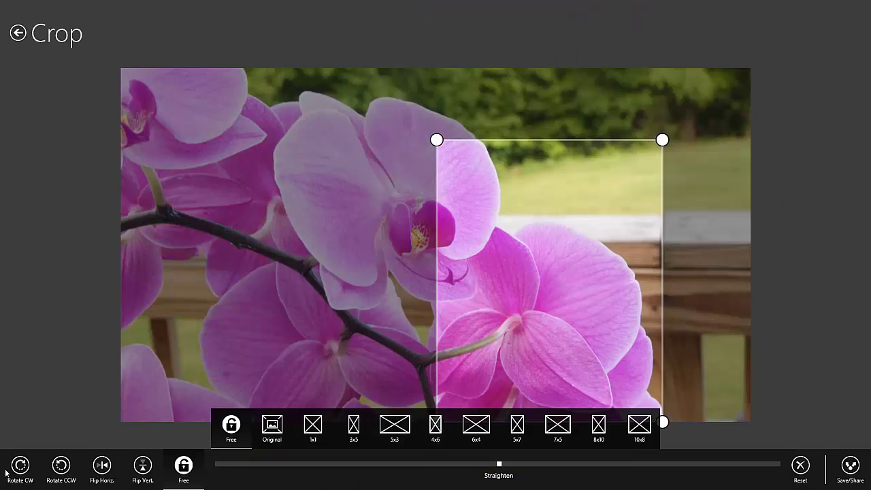
click(21, 465)
click(23, 465)
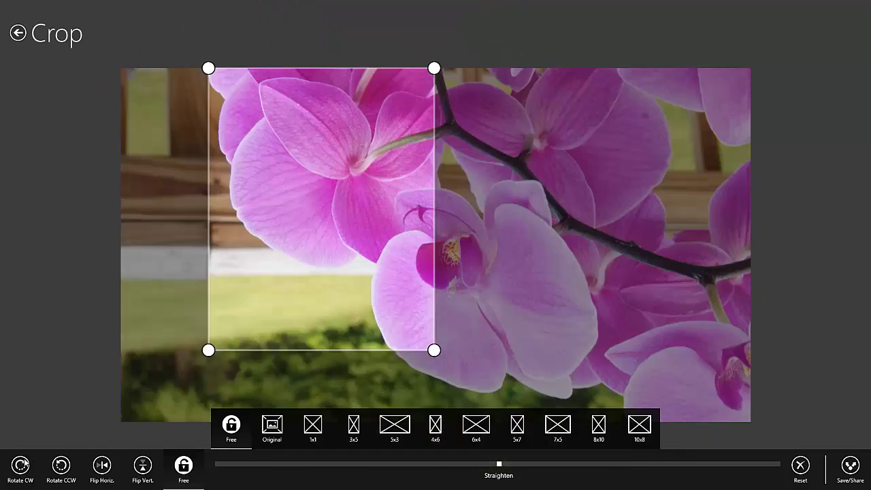
click(21, 464)
click(21, 465)
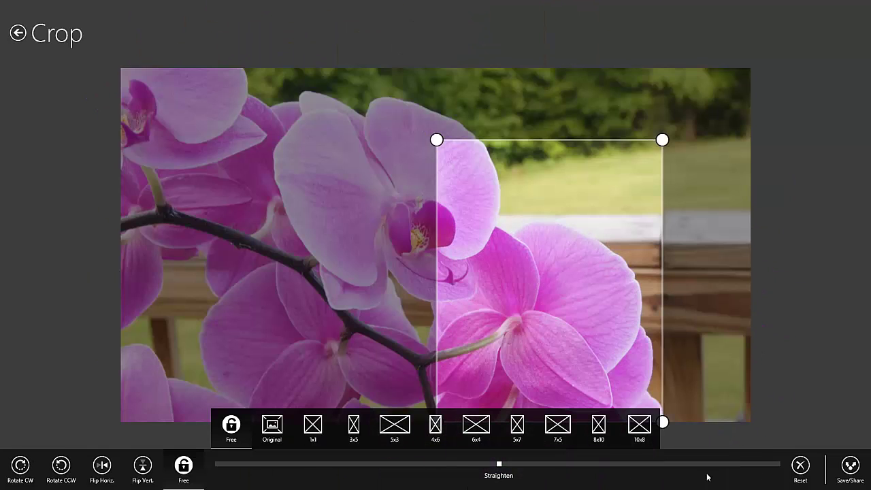
click(799, 479)
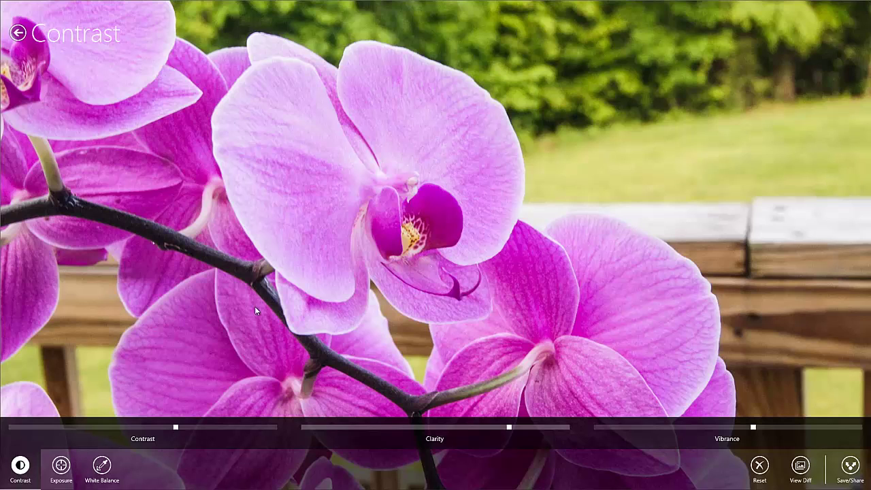
- Open the Exposure adjustments and nudge Exposure slightly above zero
click(61, 465)
drag(166, 427, 148, 435)
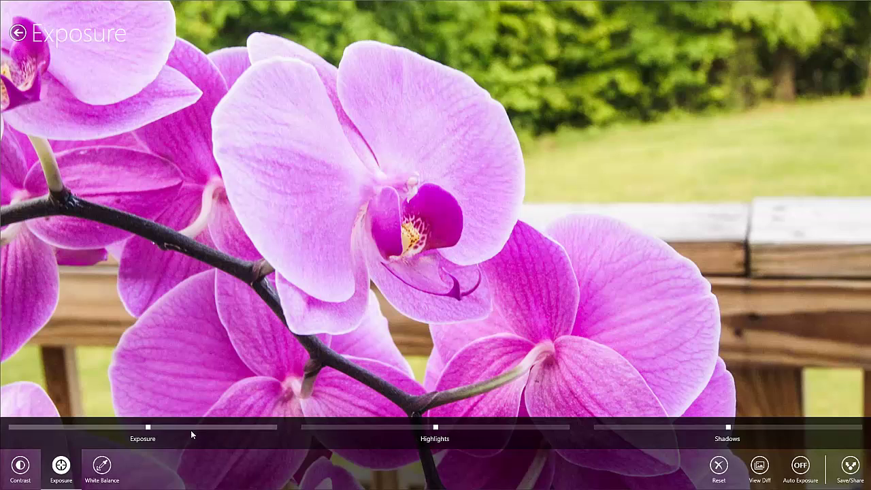
- Reset Exposure to 0, then lower Highlights to -36 and Shadows to -20
click(143, 426)
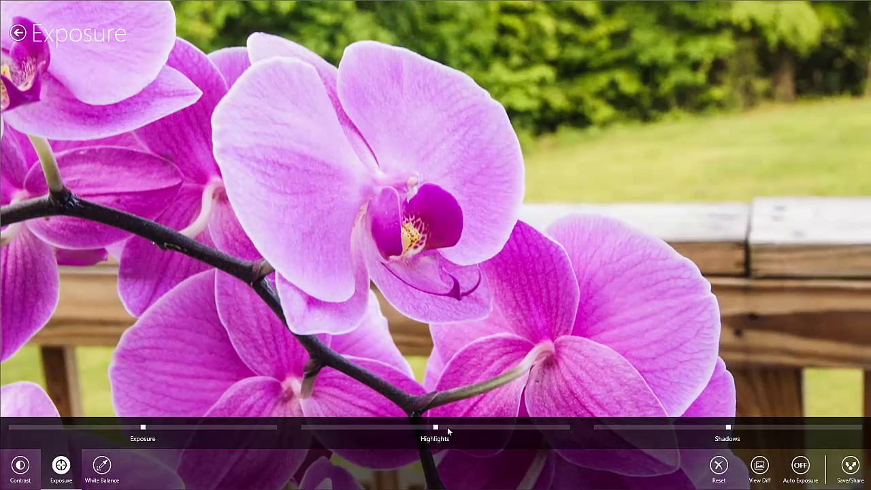
drag(432, 427, 558, 428)
drag(480, 430, 393, 422)
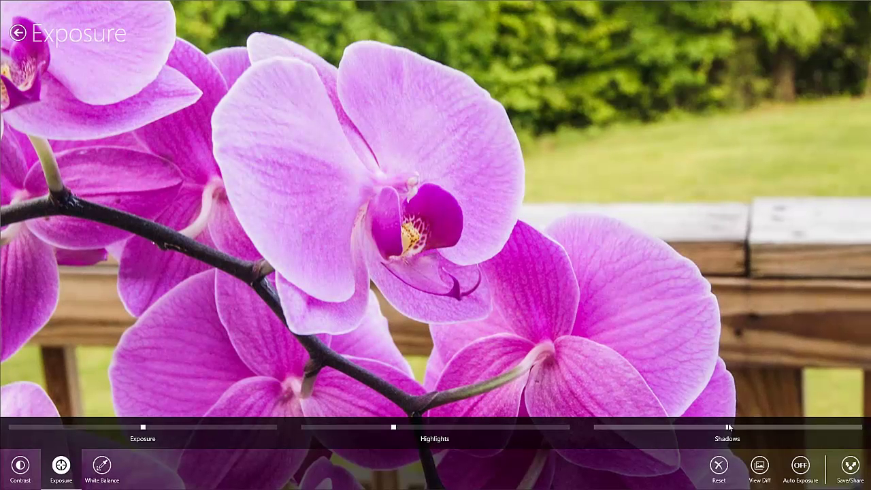
drag(727, 427, 674, 442)
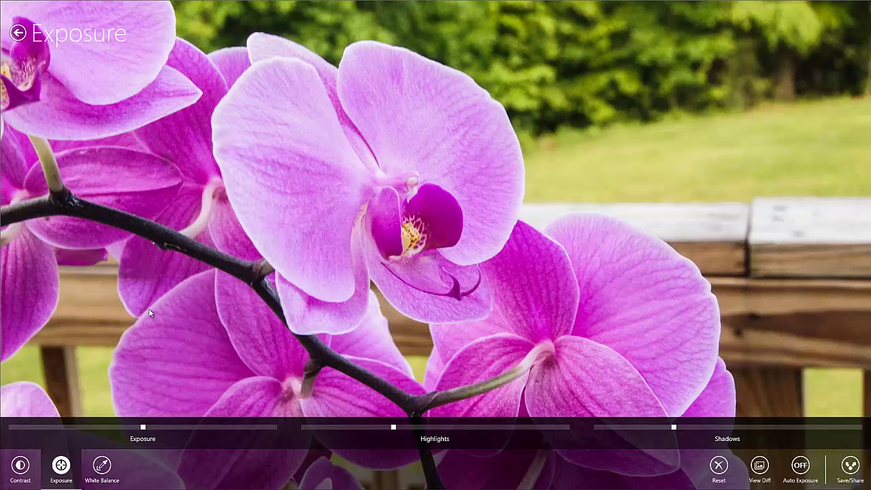
- Raise the white-balance Temperature, compare against the original with View Diff, then enable Auto WB
click(100, 469)
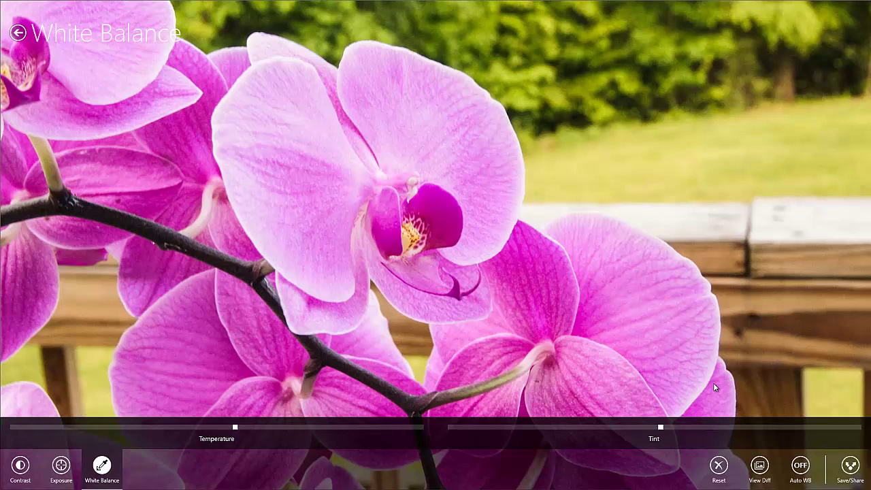
click(758, 467)
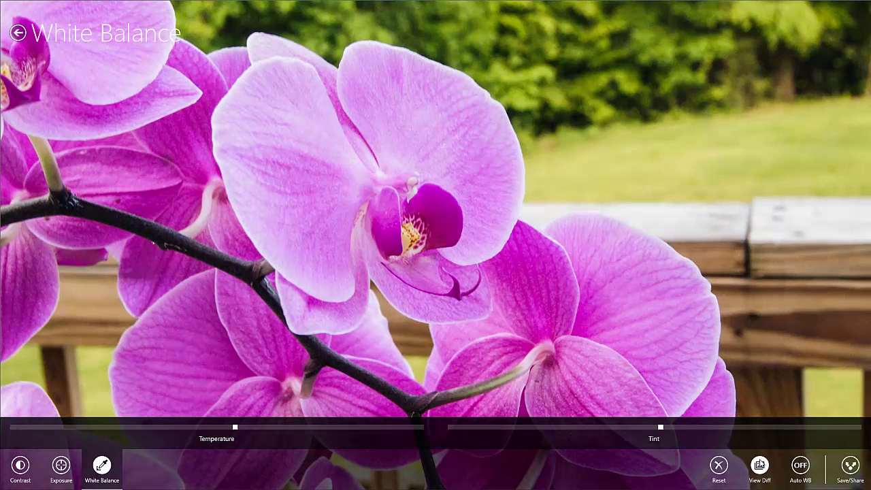
click(760, 465)
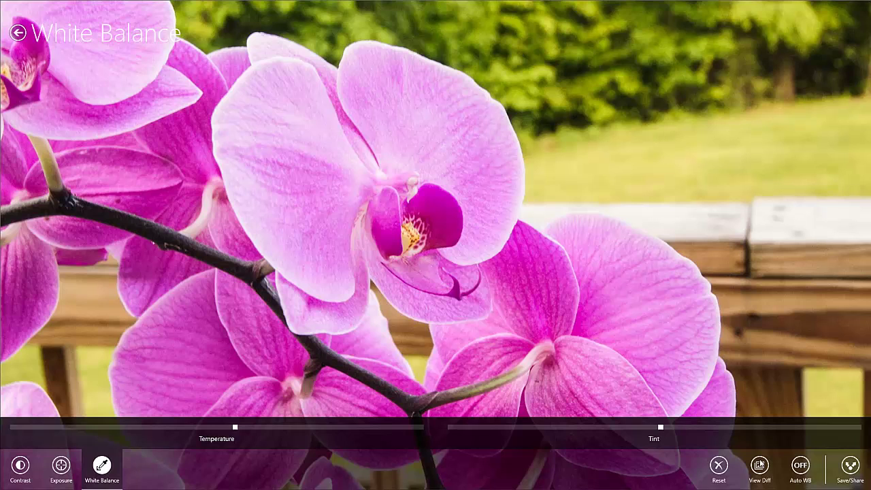
click(802, 465)
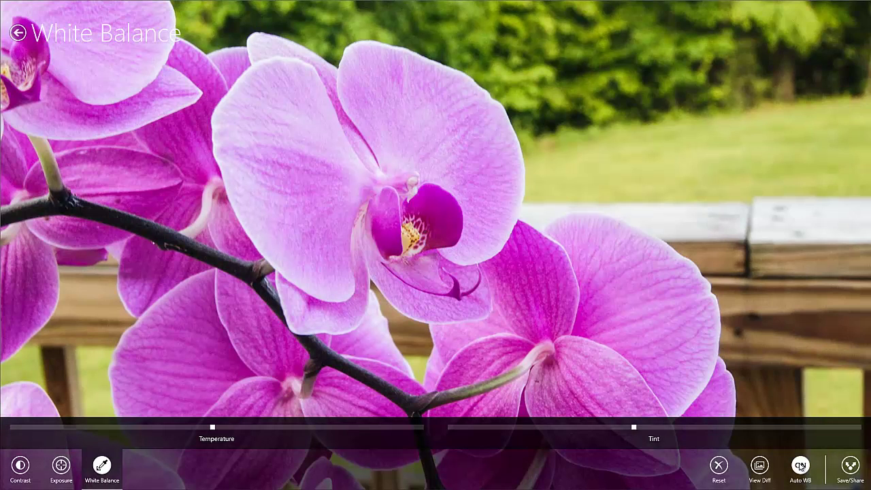
- Switch Auto WB off, then open and dismiss the Save/Share choices
click(801, 465)
click(853, 468)
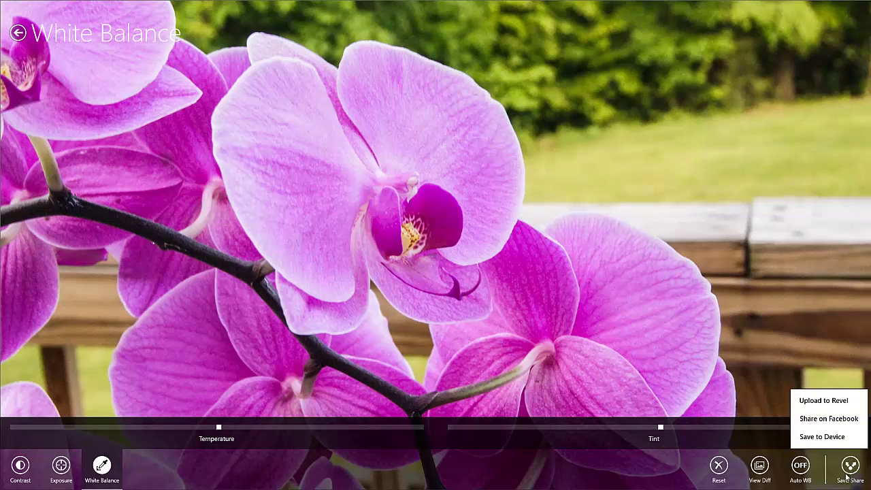
click(17, 34)
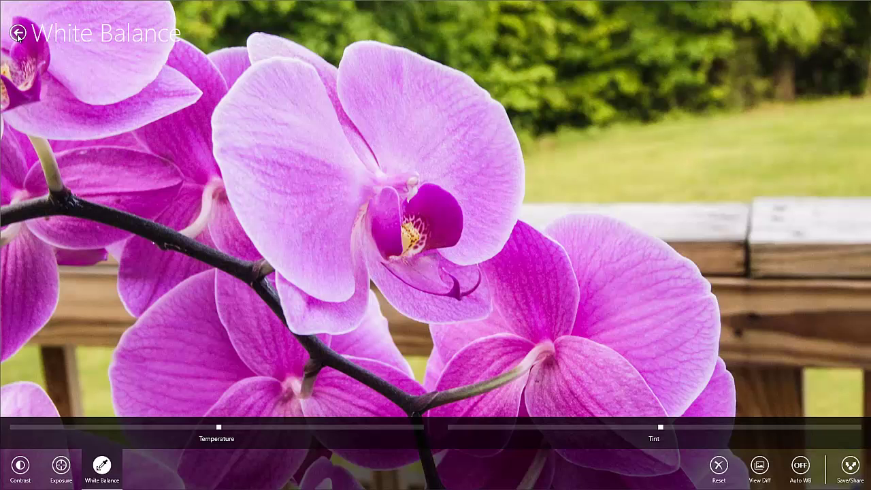
- Return to Edit and try the Dream and Autumn looks on the orchid
click(18, 34)
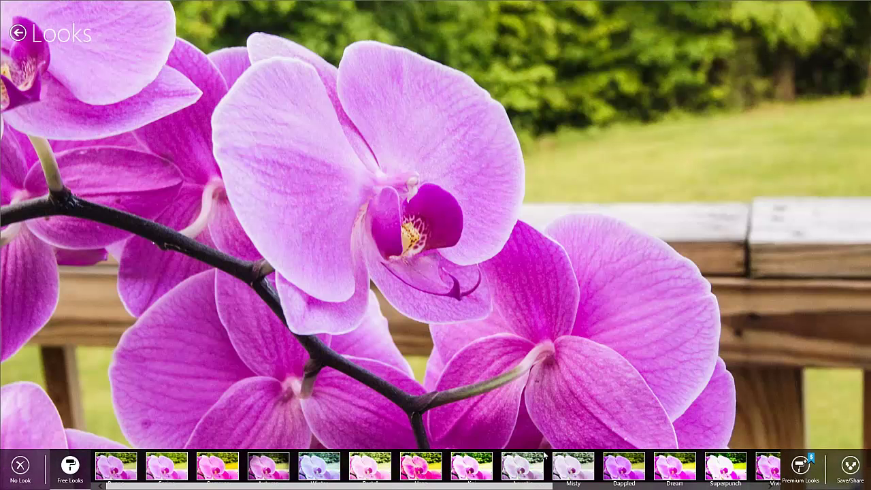
click(666, 474)
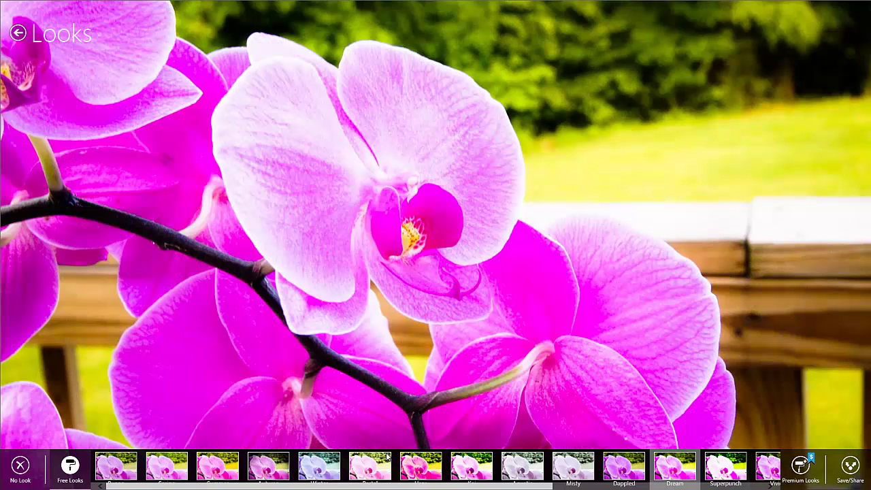
click(276, 468)
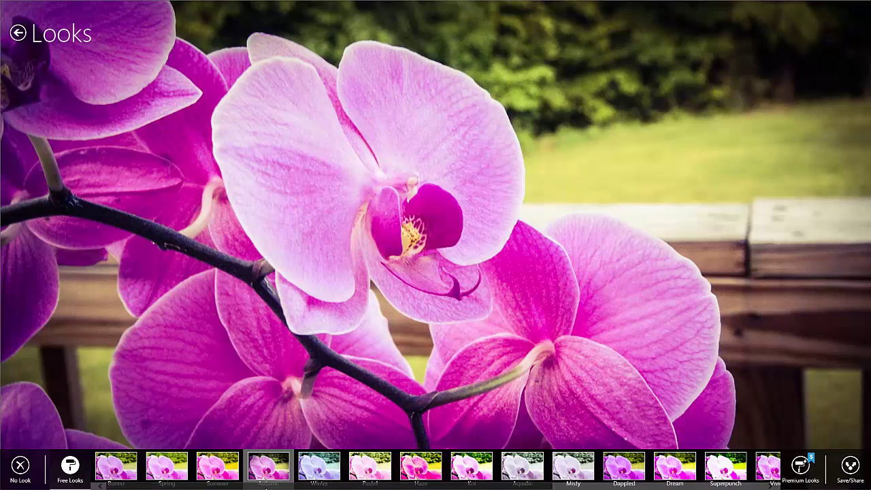
scroll(266, 480, right, 1)
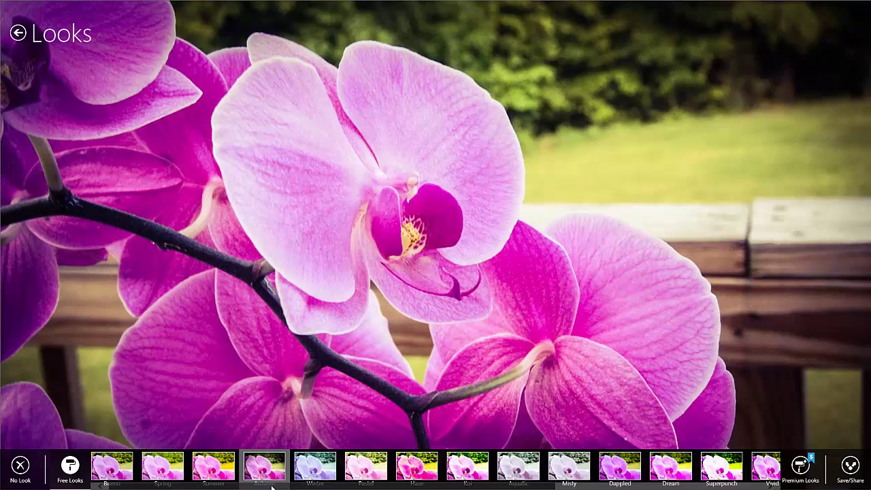
drag(272, 486, 249, 486)
- Try the Spring and Summer looks, settle back on Spring, then preview Premium Looks
click(163, 465)
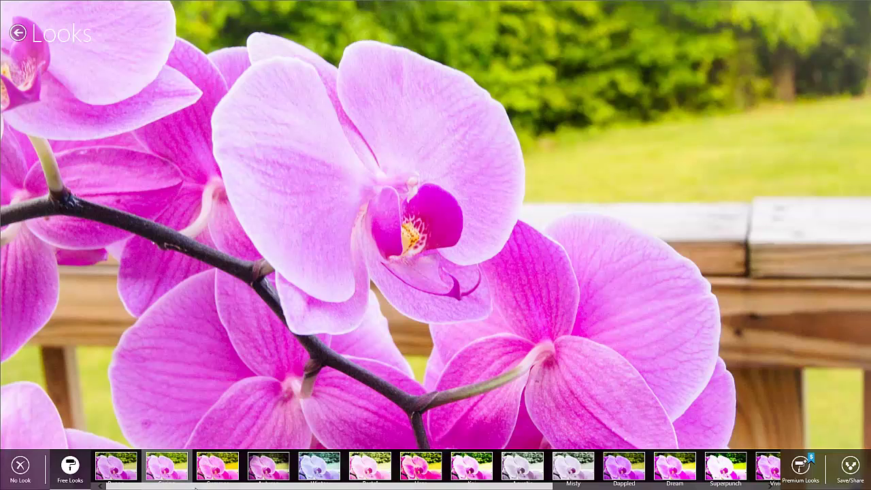
click(216, 464)
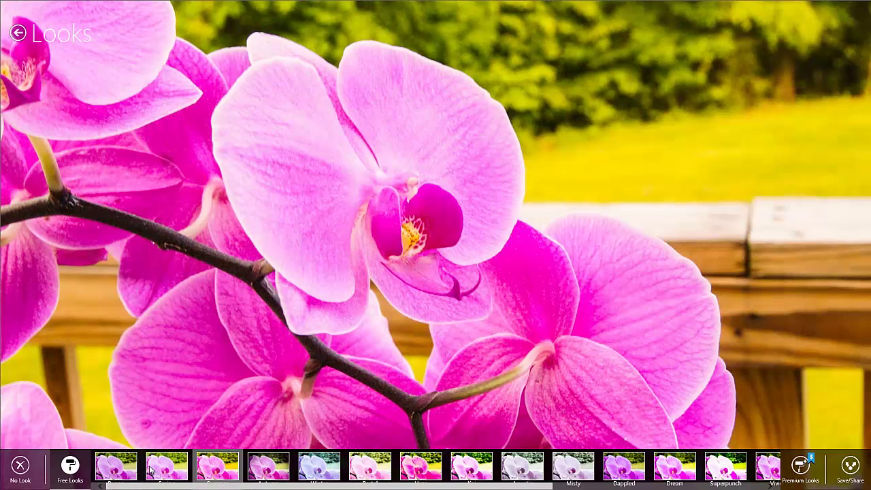
click(129, 468)
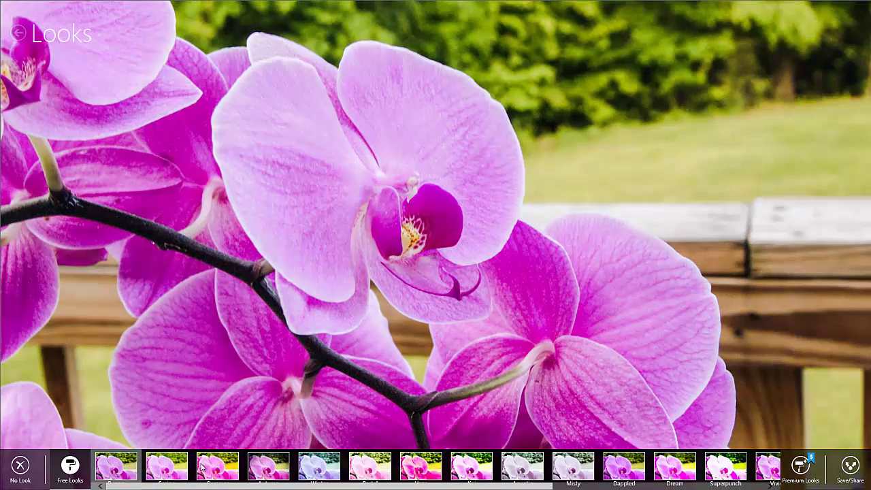
click(153, 466)
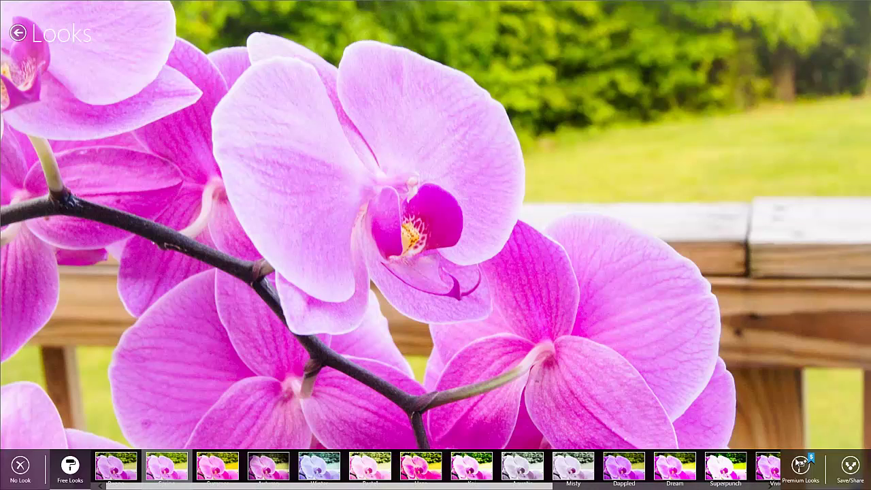
click(800, 465)
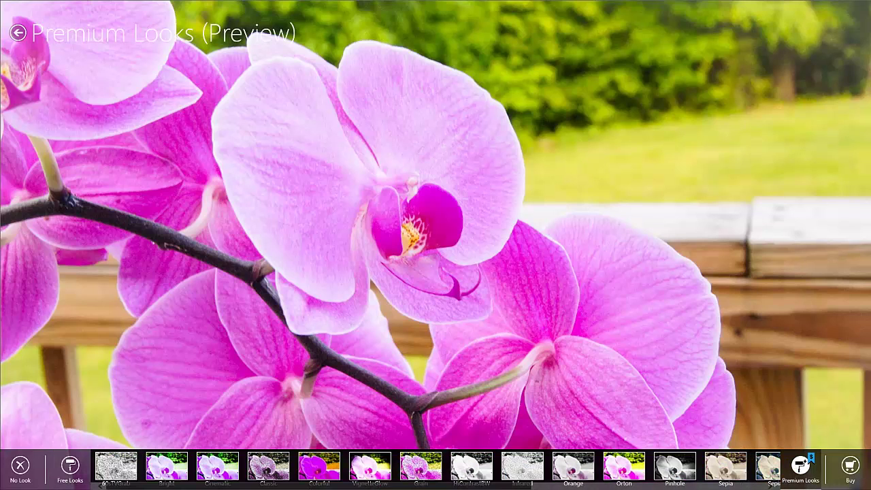
- Preview the grainy B&W premium look, then the bright, soft-glow Orton look
click(135, 477)
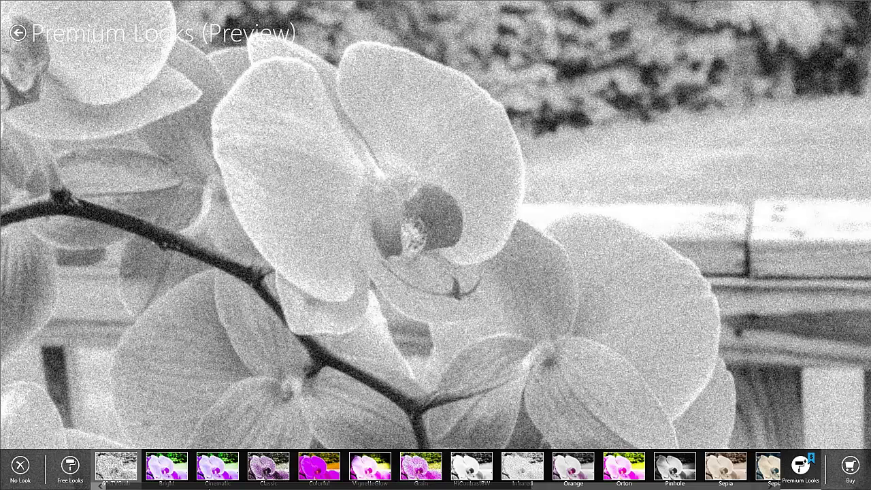
scroll(436, 468, right, 1)
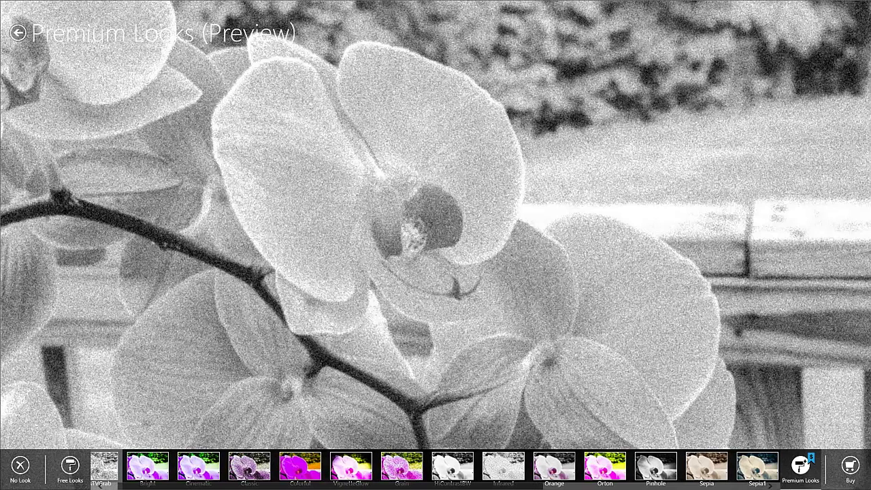
scroll(279, 467, right, 4)
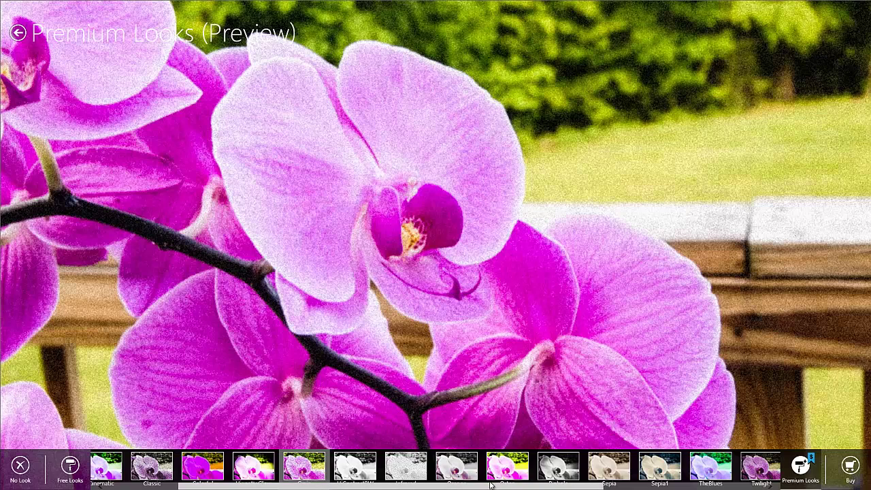
click(508, 465)
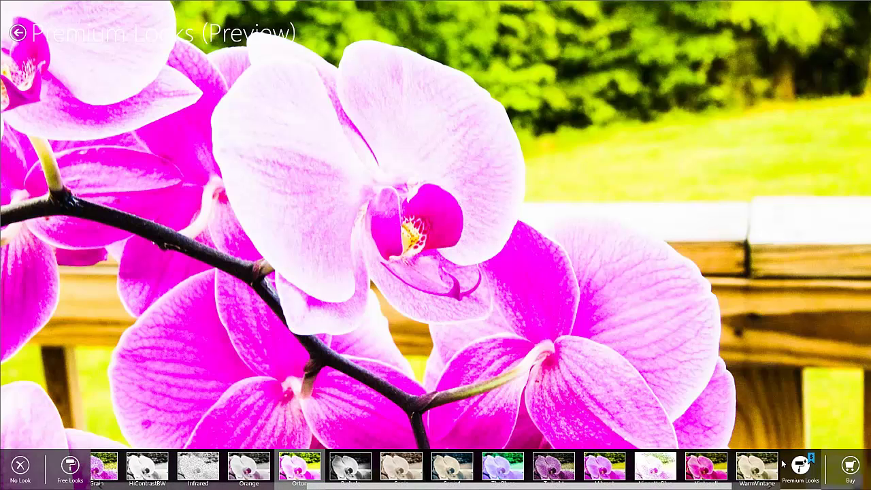
scroll(720, 485, down, 1)
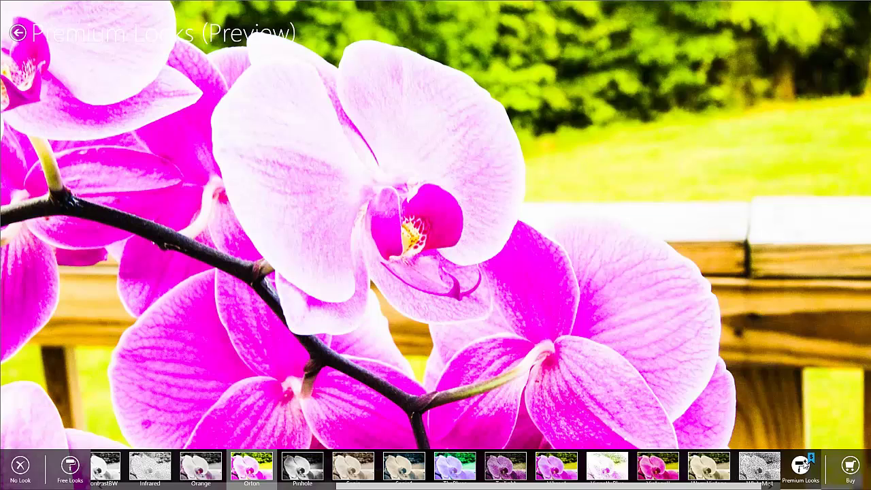
- Start buying the $2.99 Looks Pack, then cancel the purchase confirmation
click(849, 468)
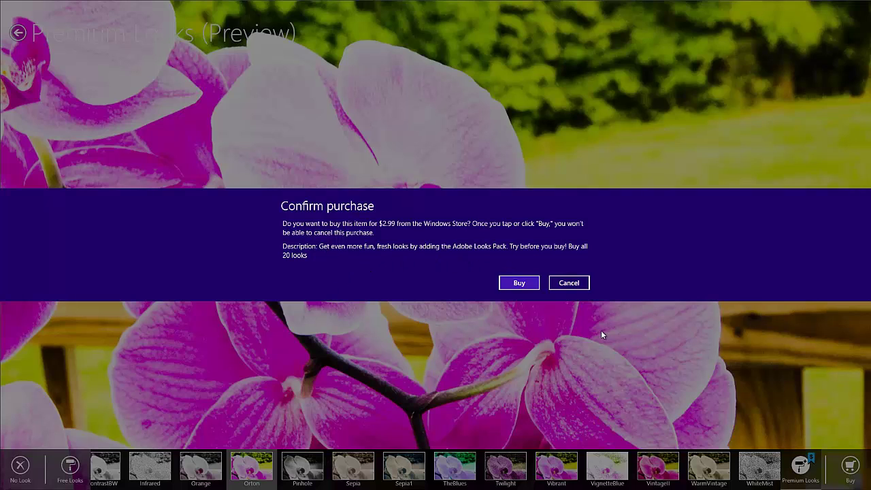
click(569, 284)
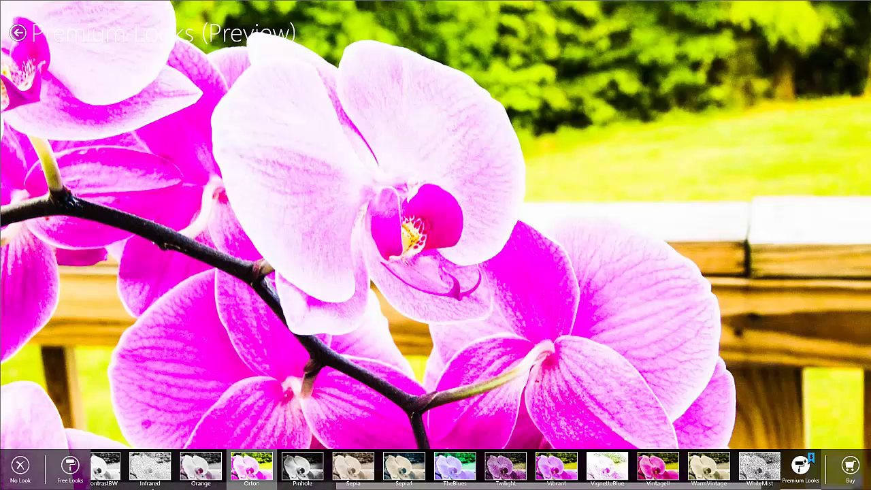
- Toggle the Spring look on and off twice, leave the orchid on No Look, and return to Edit
click(70, 468)
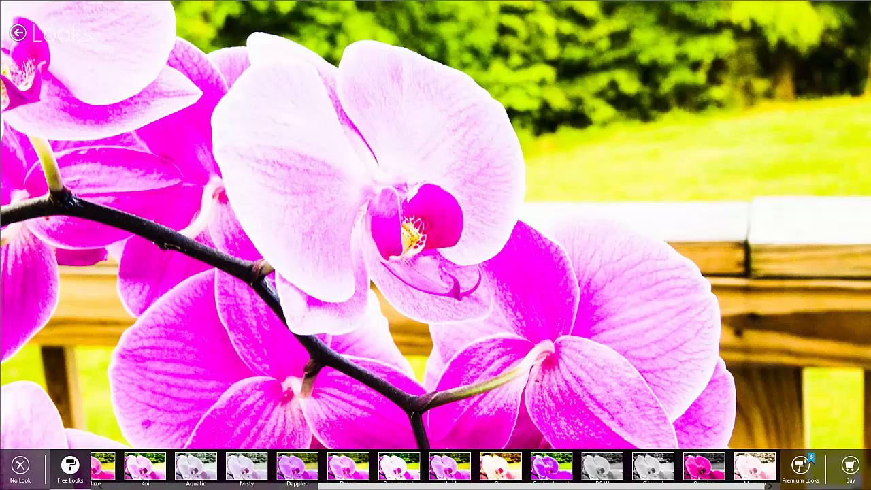
scroll(377, 487, left, 5)
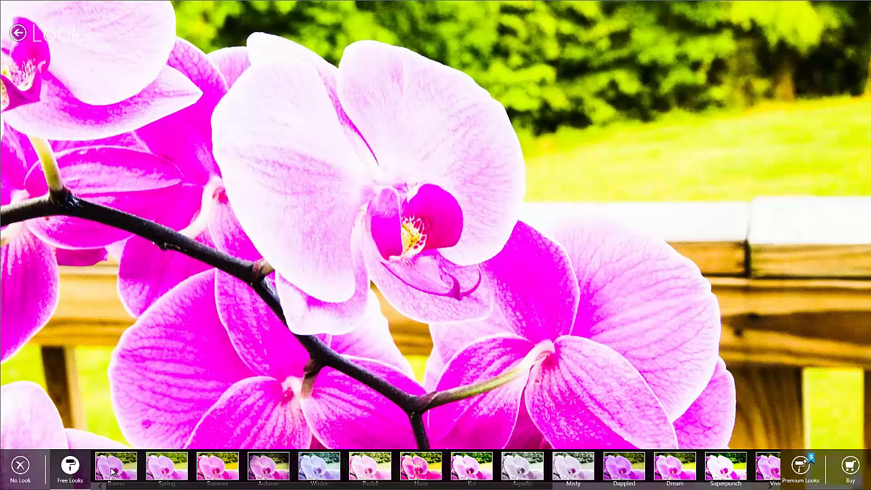
click(172, 462)
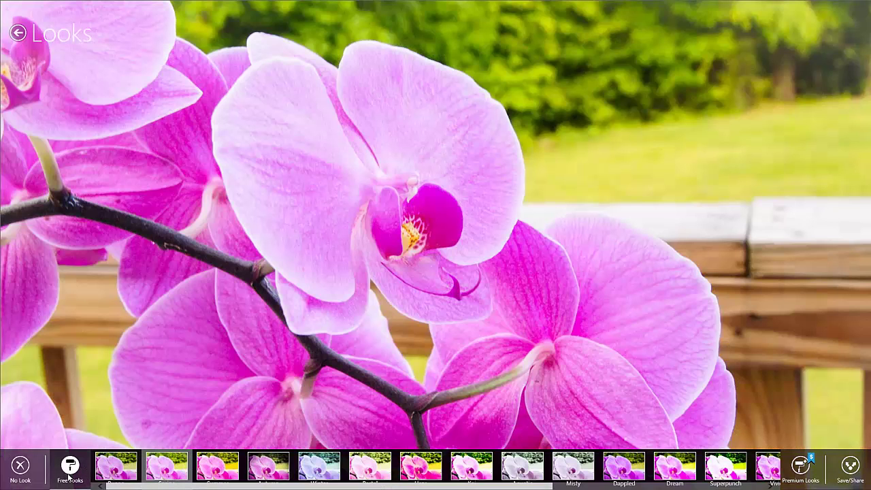
click(20, 464)
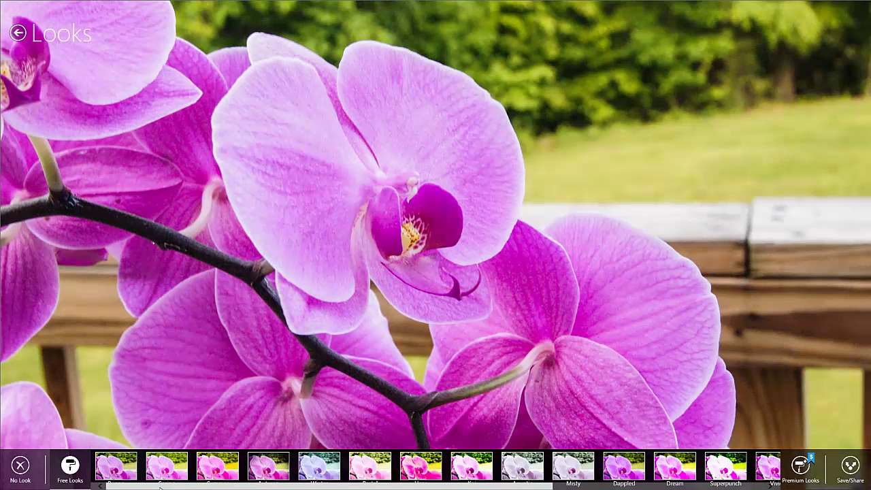
click(157, 468)
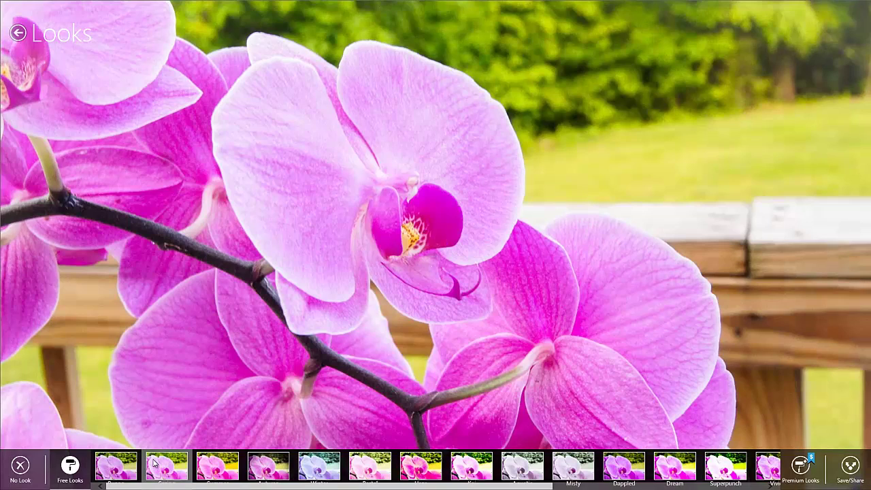
click(18, 473)
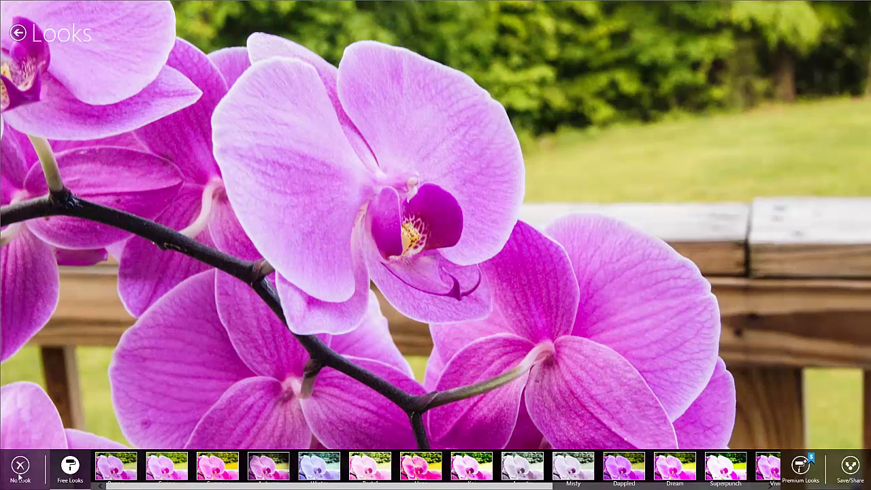
click(18, 32)
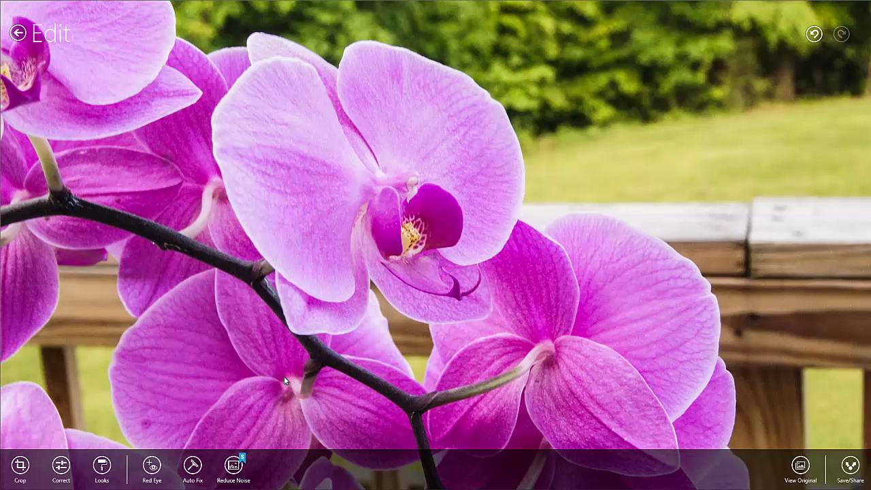
- Turn Auto Fix on and back off, then bring up the Reduce Noise preview
click(191, 467)
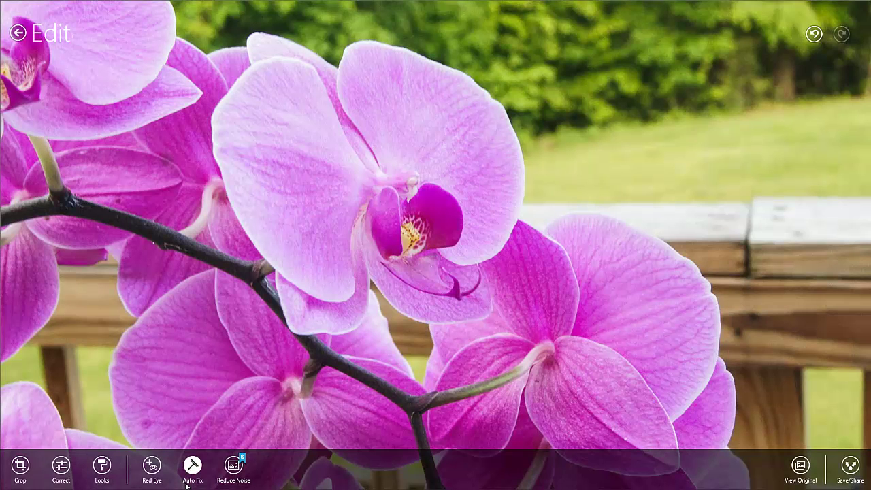
click(189, 468)
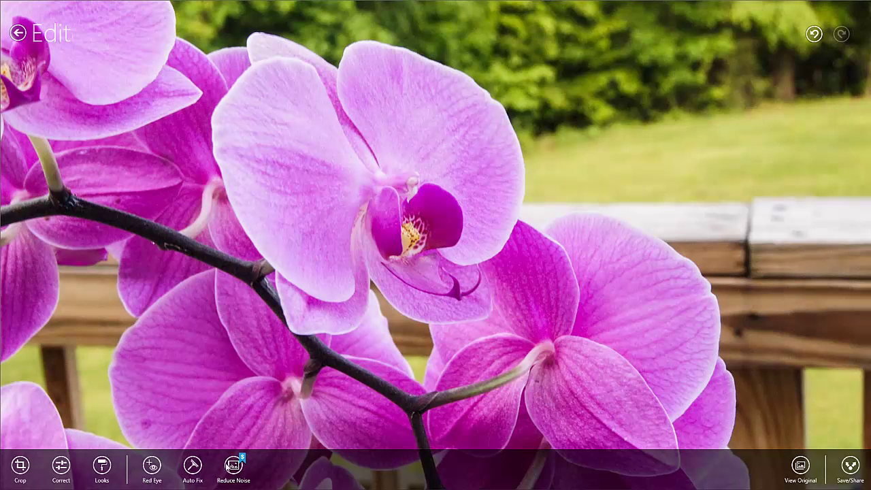
click(232, 466)
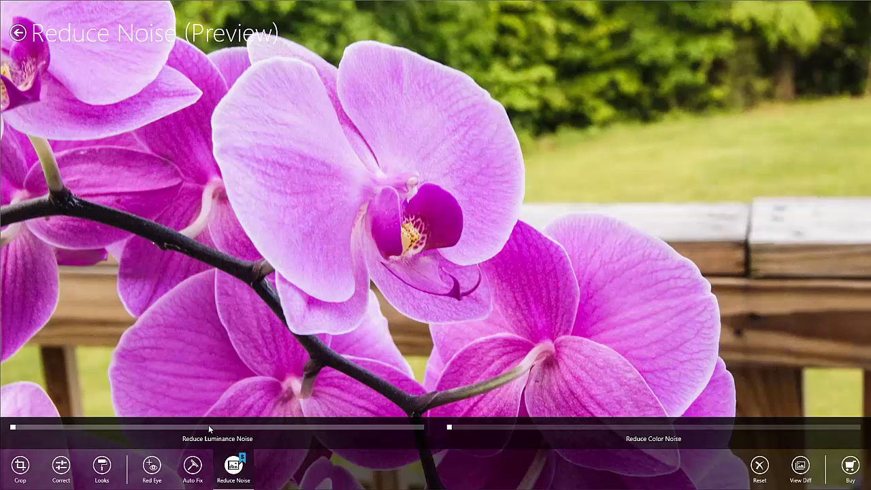
- Try several luminance noise reduction amounts, ending at about halfway
drag(208, 424, 229, 427)
drag(308, 425, 321, 431)
click(17, 426)
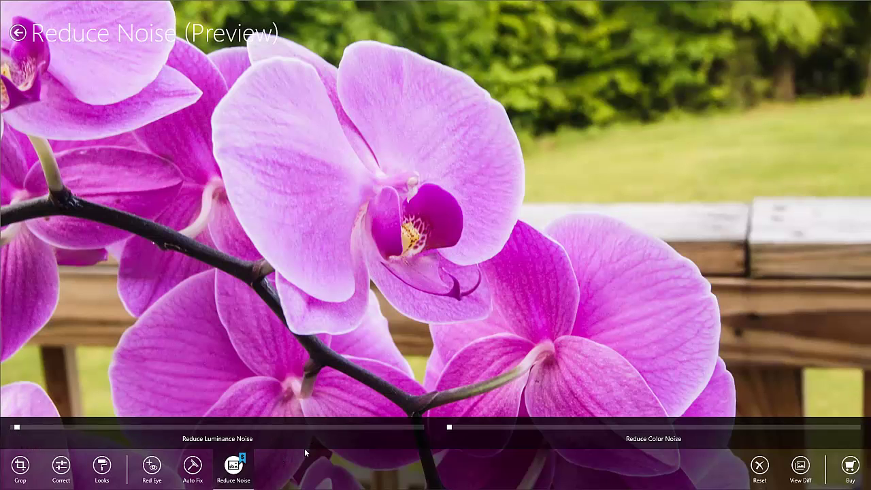
click(339, 428)
- Push colour noise reduction to 80, reset both sliders, then set moderate luminance reduction
click(617, 428)
click(775, 429)
click(766, 468)
click(248, 426)
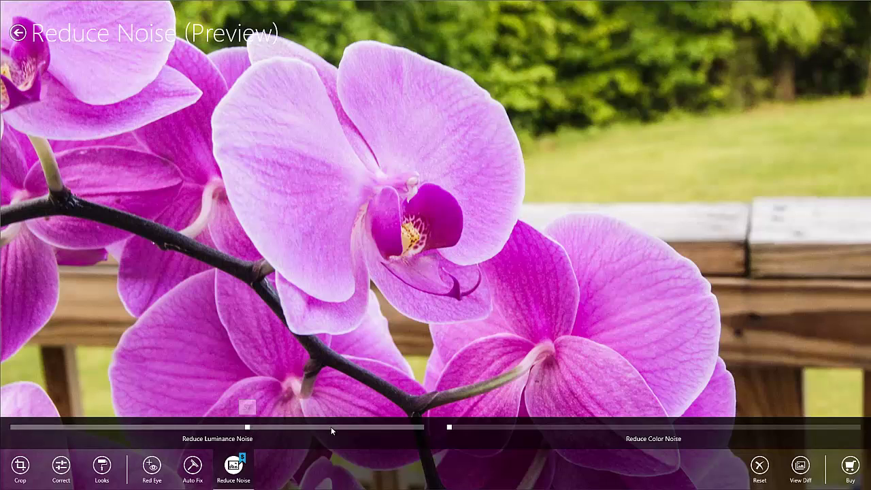
- Raise colour noise reduction to about 70% and toggle View Diff repeatedly against the original
click(740, 427)
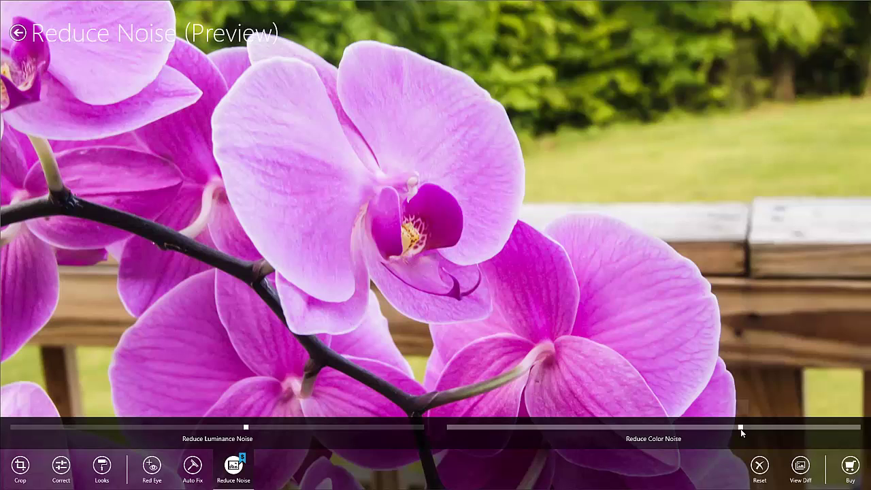
click(804, 468)
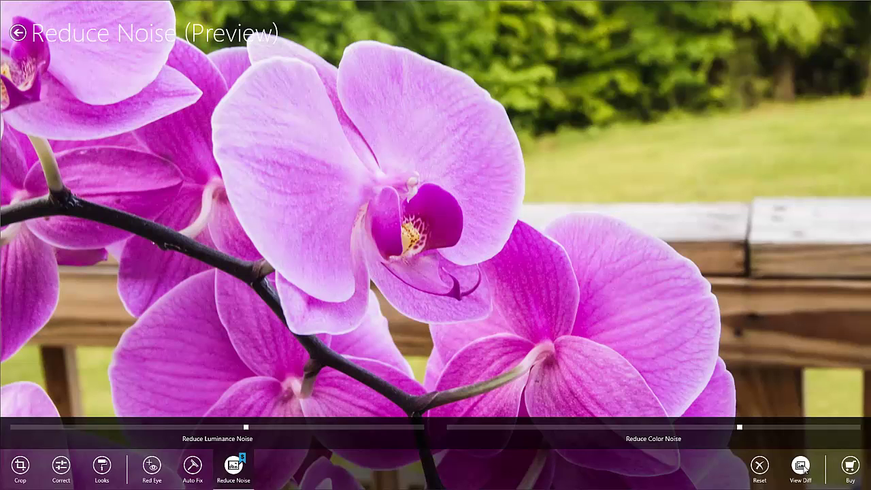
click(804, 467)
click(804, 468)
click(803, 468)
click(801, 465)
click(801, 465)
click(801, 466)
- Cancel the $4.99 Noise Reduction Pack purchase and exit the noise preview without applying it
click(850, 465)
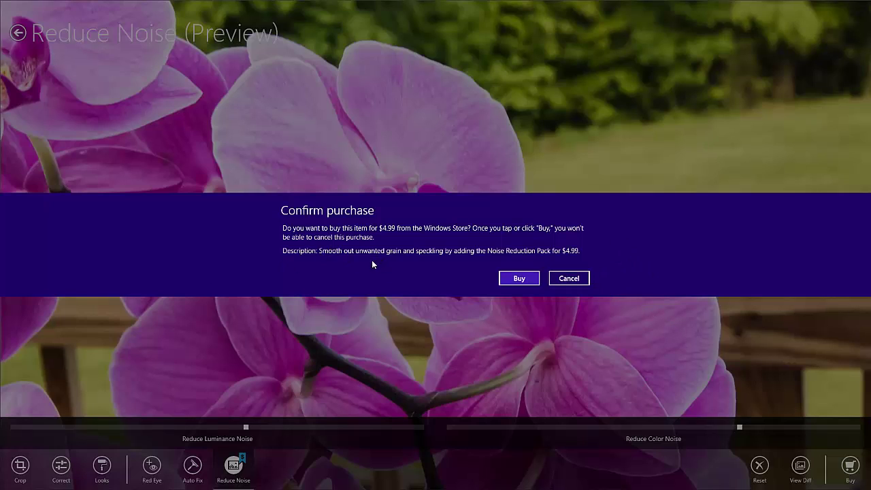
click(569, 278)
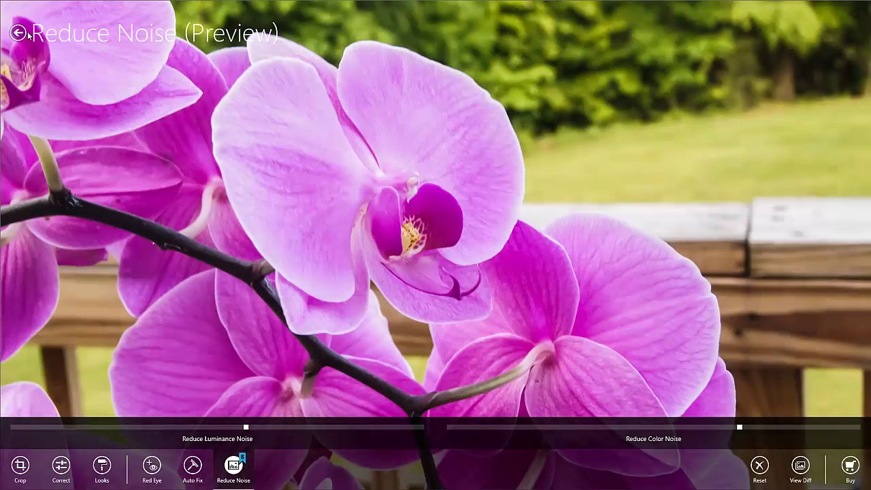
click(18, 32)
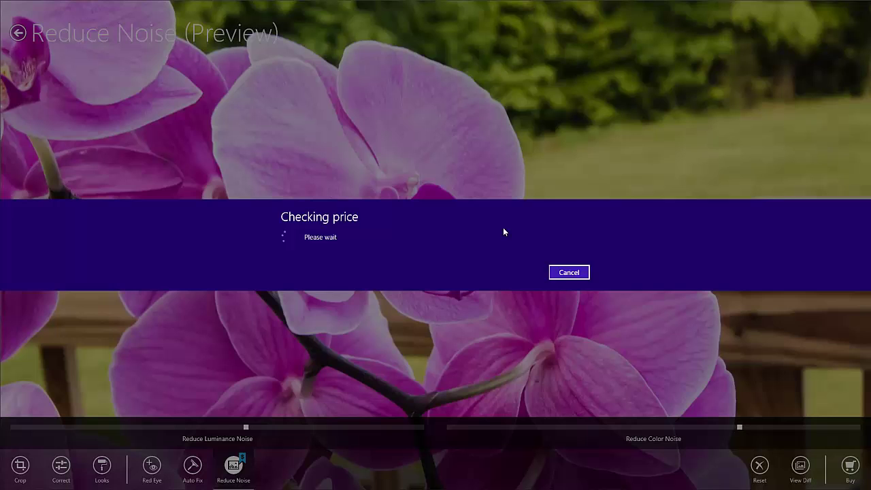
click(569, 278)
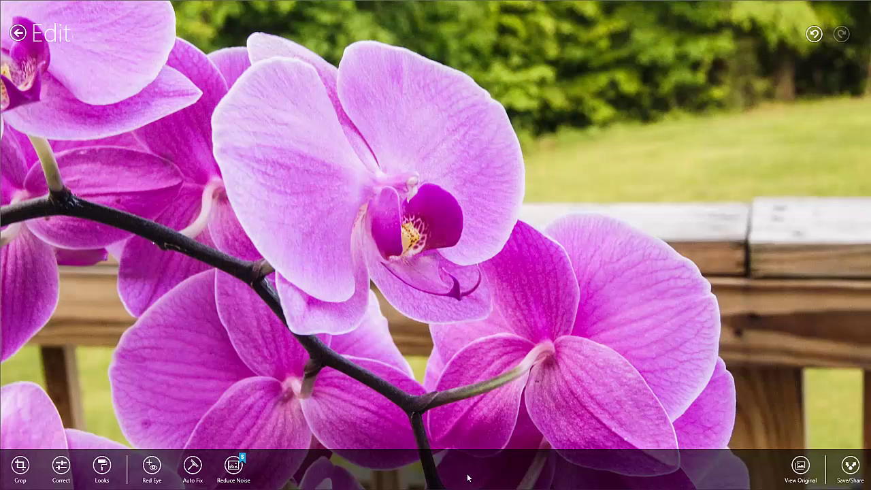
- Toggle View Original to compare the edit, then choose Save to Device under Save/Share
click(800, 466)
click(800, 468)
click(850, 469)
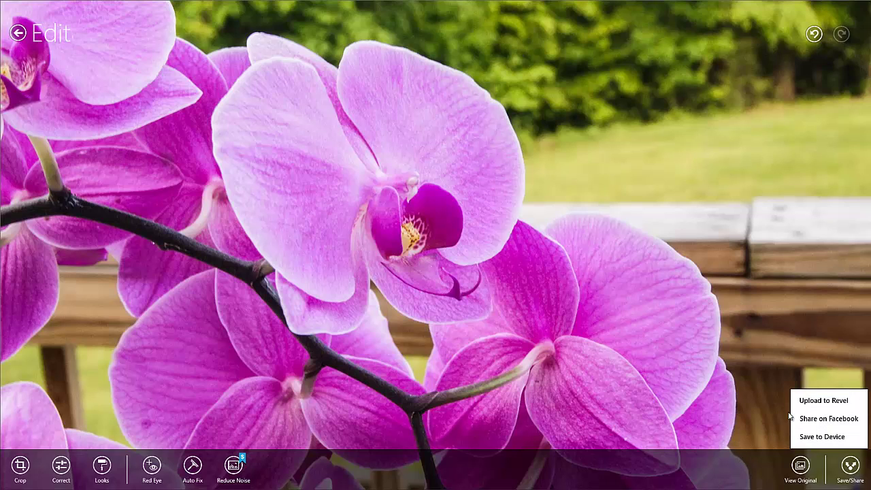
click(822, 436)
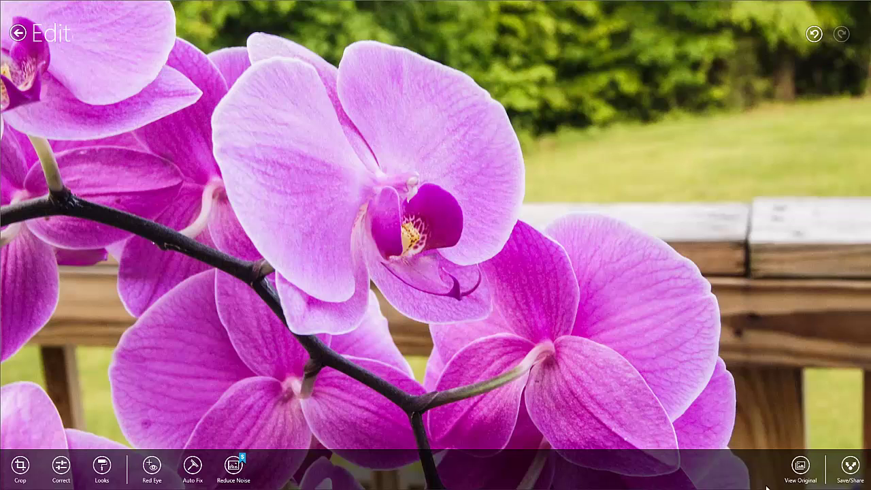
click(850, 467)
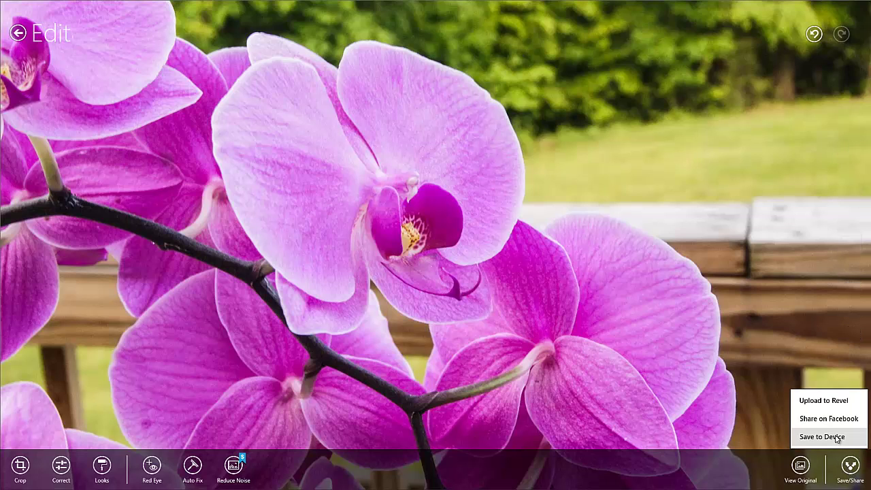
click(809, 437)
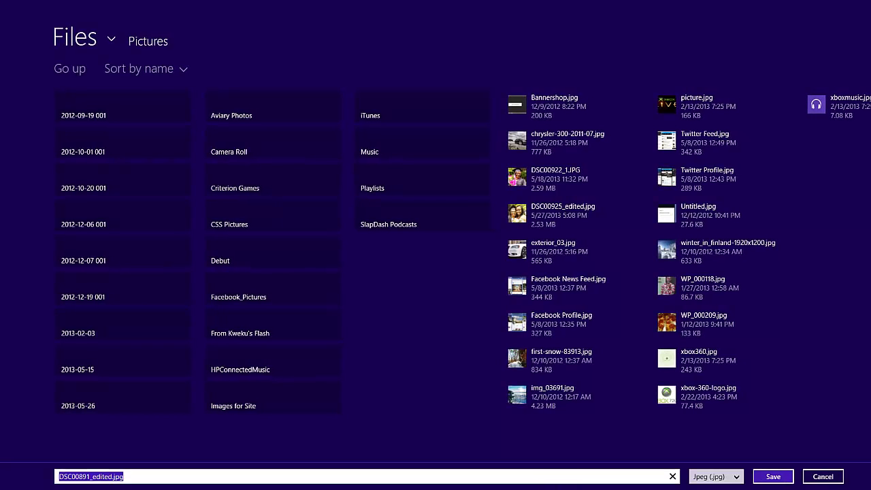
- Save the photo in Pictures as DSC00891_edited.jpg with Jpeg (.jpg) format
click(772, 476)
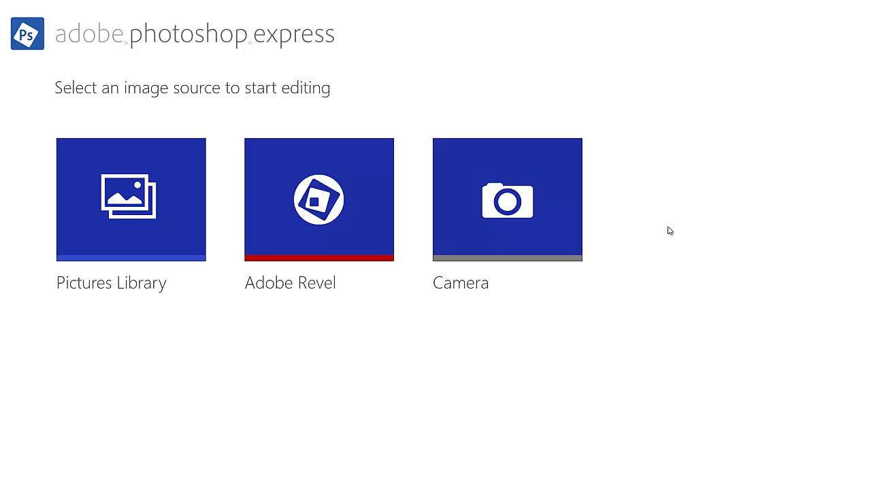
- Step through the Getting Started tour from Settings to the Reduce Noise slide, then skip it
mouse_move(870, 489)
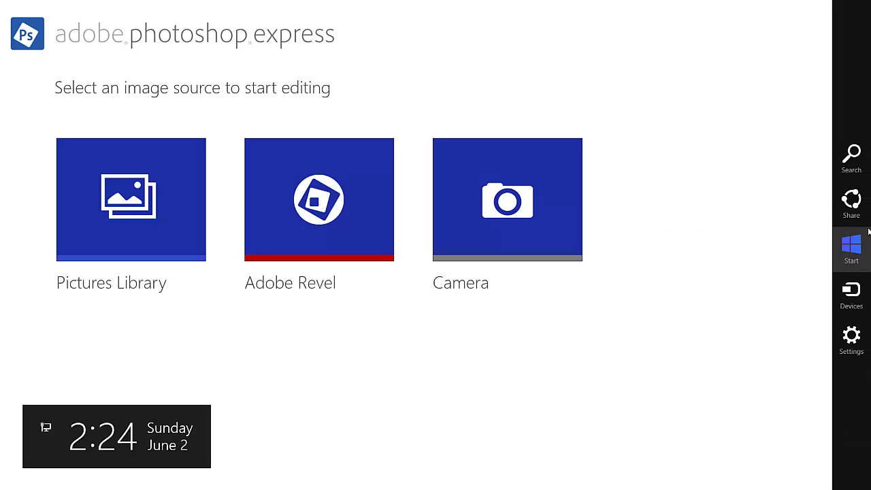
click(866, 357)
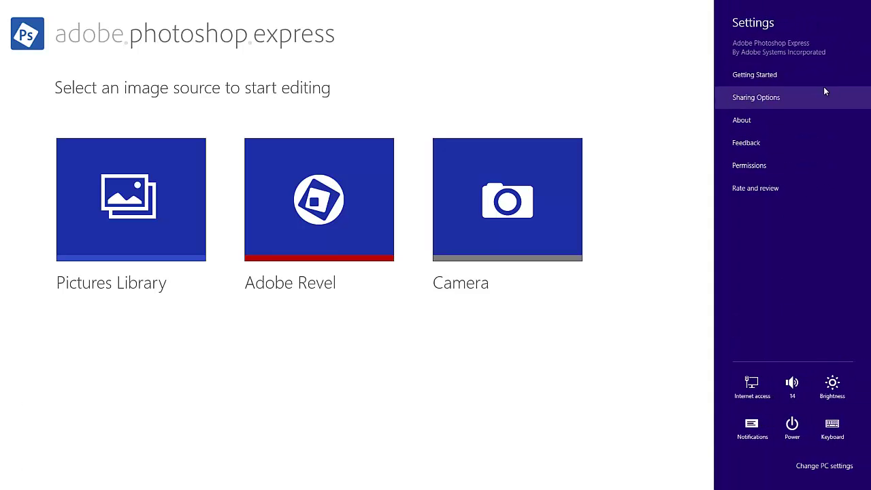
click(825, 75)
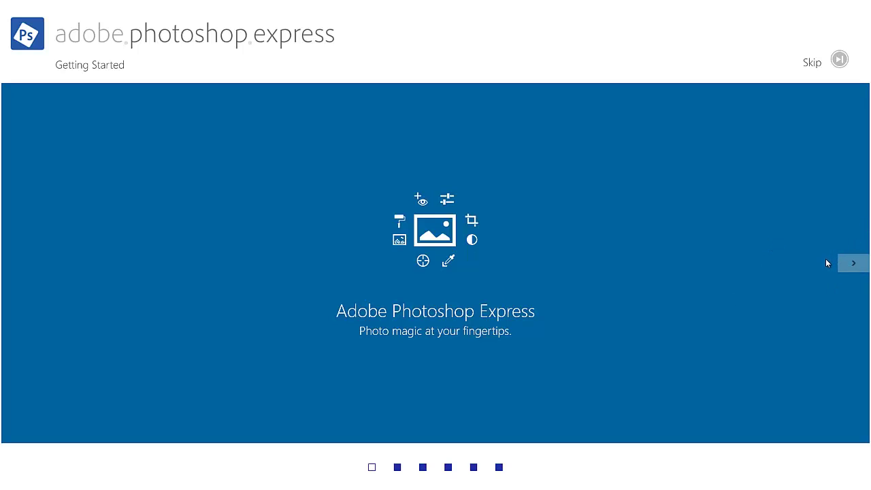
click(853, 263)
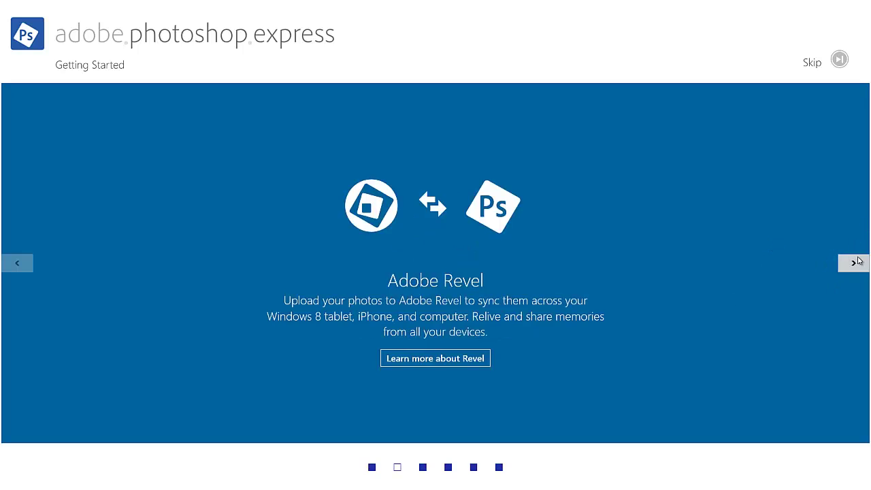
click(851, 269)
click(851, 268)
click(851, 269)
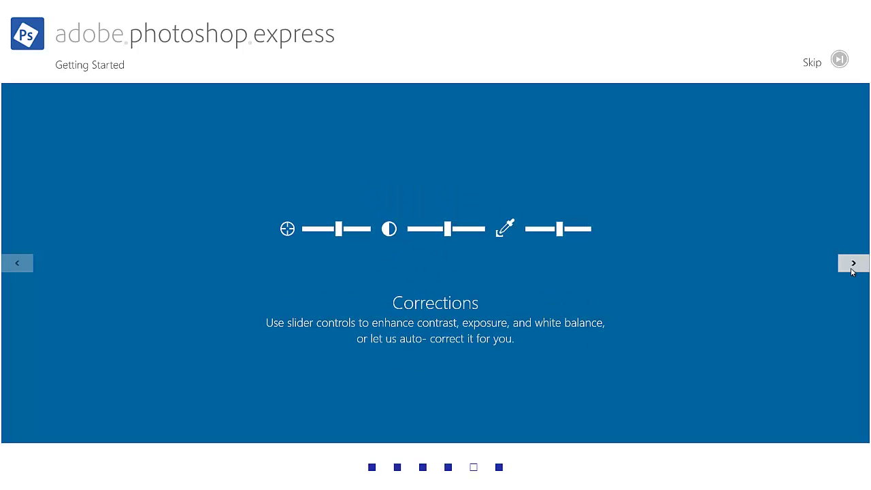
click(851, 268)
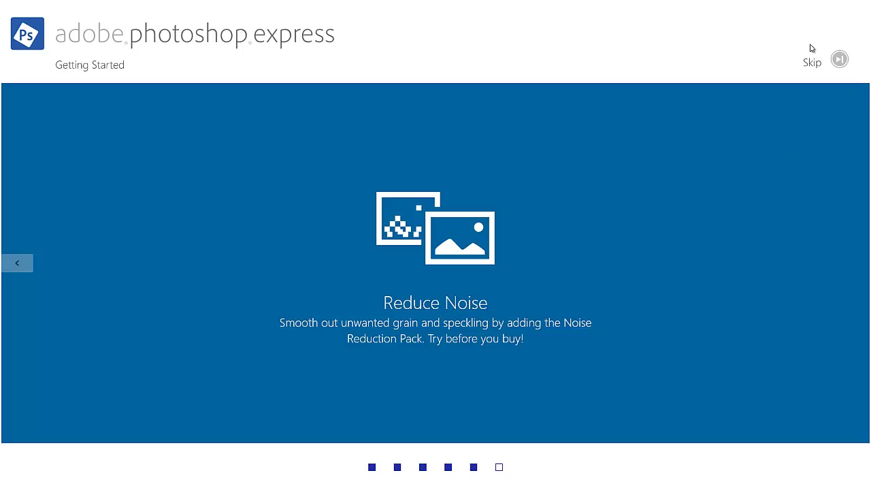
click(839, 60)
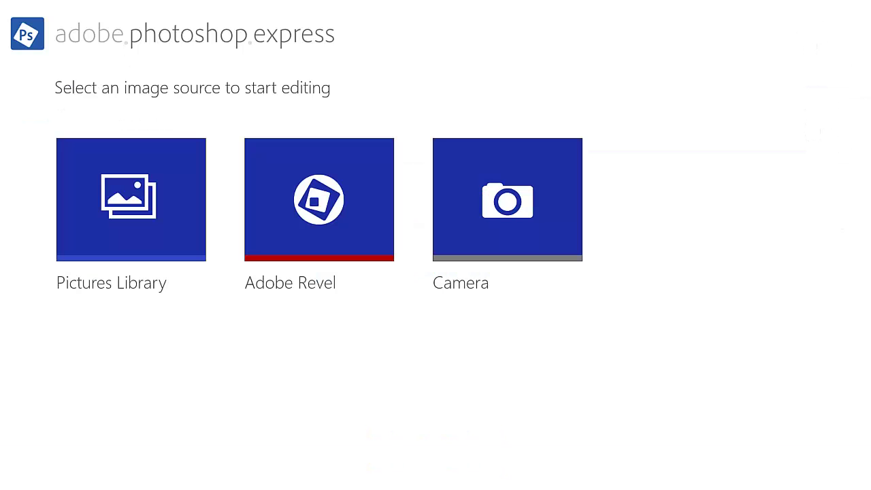
- View Sharing Options and the About page (version 1.0.0.19), returning to the Settings list
mouse_move(862, 443)
click(850, 335)
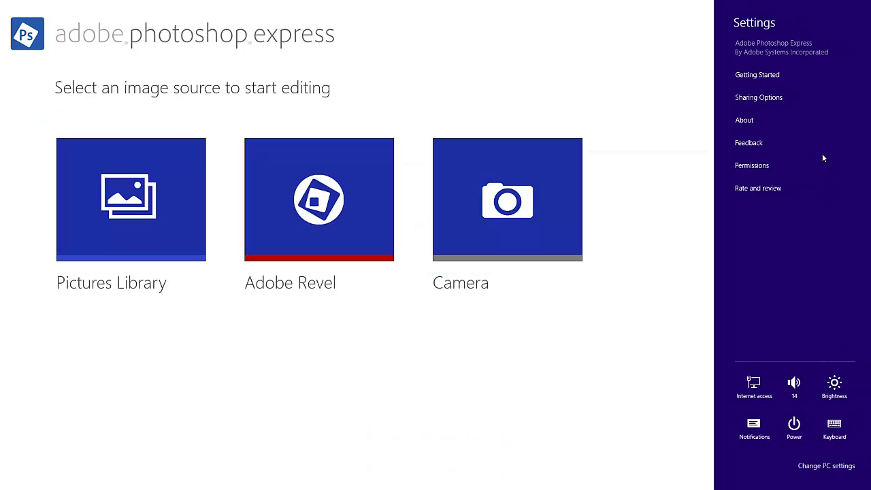
click(774, 98)
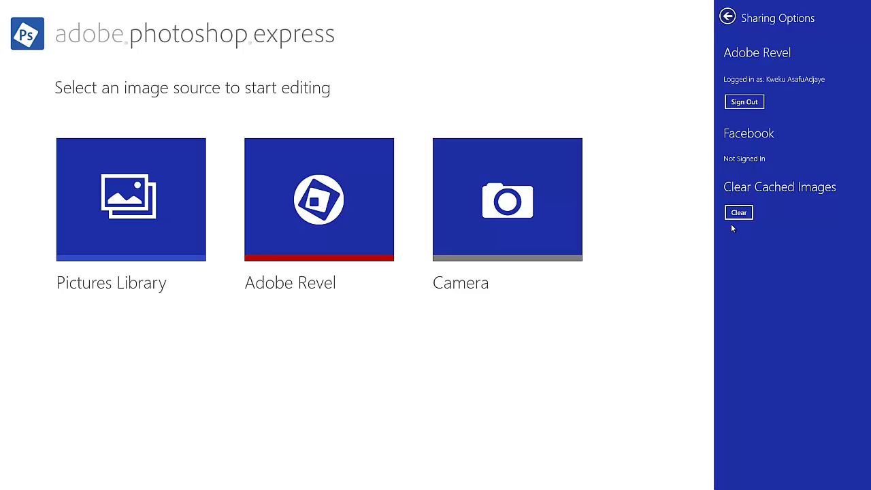
click(727, 16)
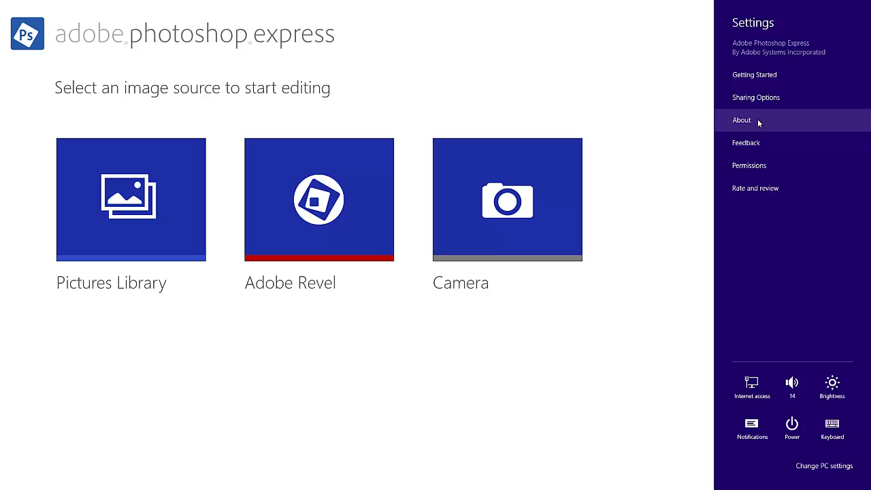
click(757, 120)
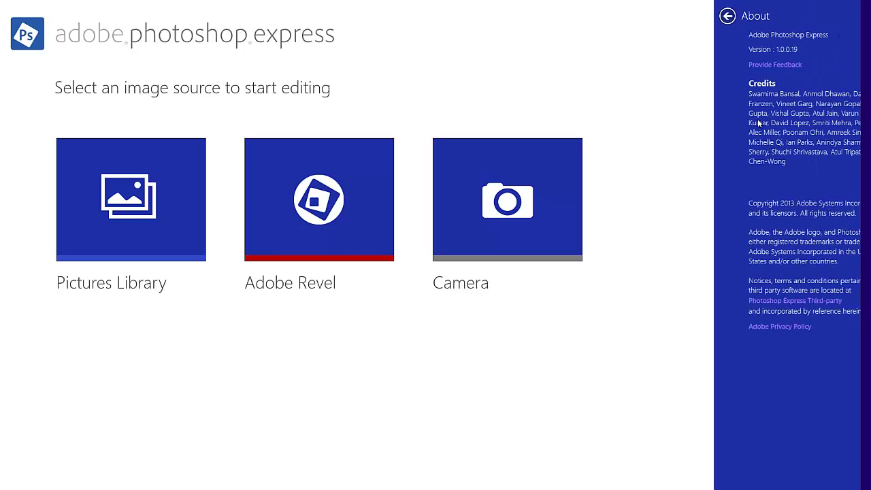
click(727, 17)
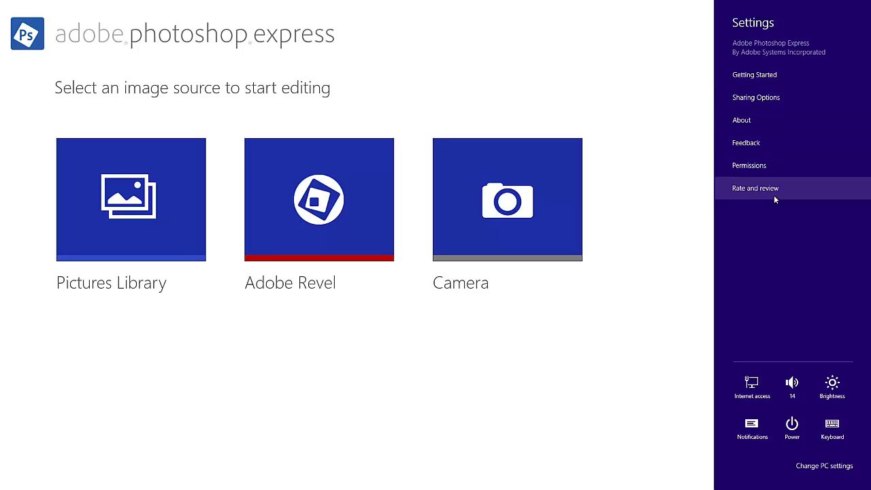
click(554, 447)
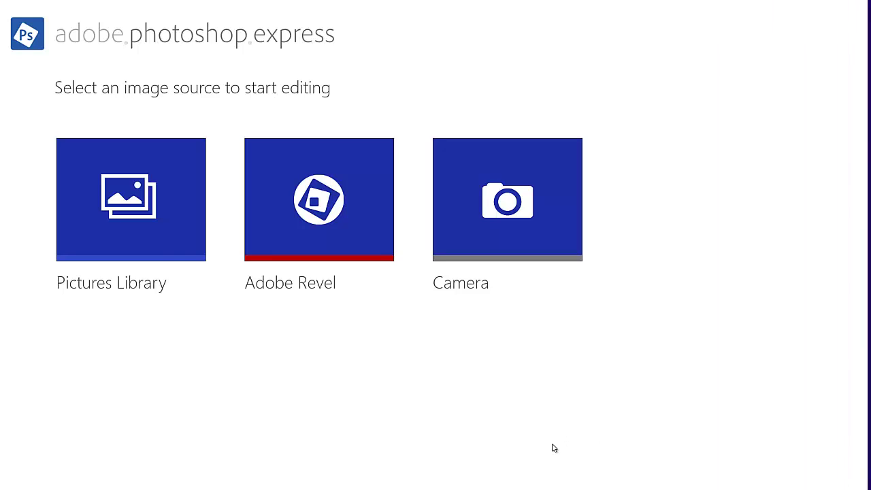